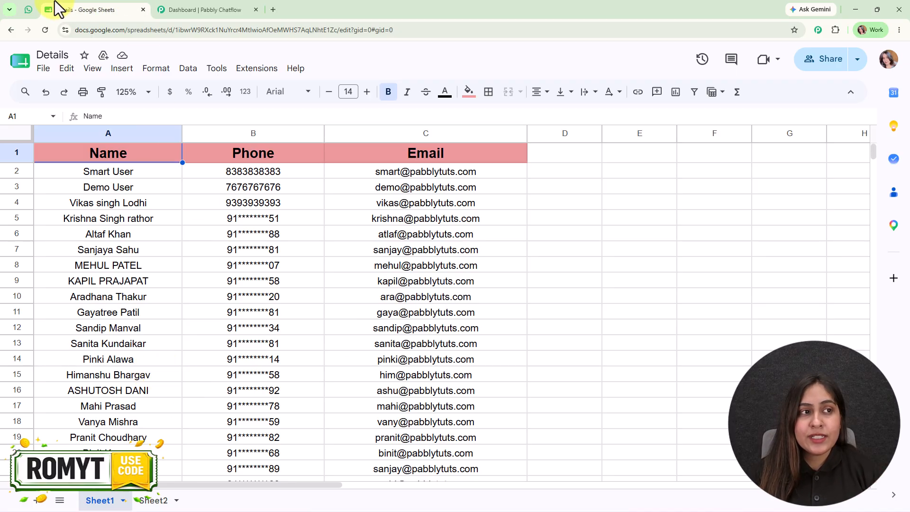
- Review the received WhatsApp holiday offer message and return to the Chatflow dashboard
{"action": "left_click", "coordinate": [28, 10]}
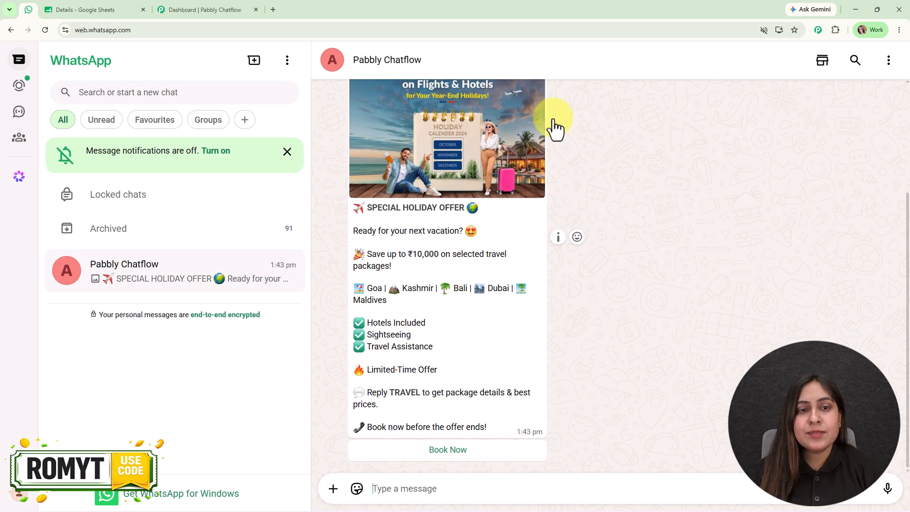
{"action": "left_click", "coordinate": [219, 9]}
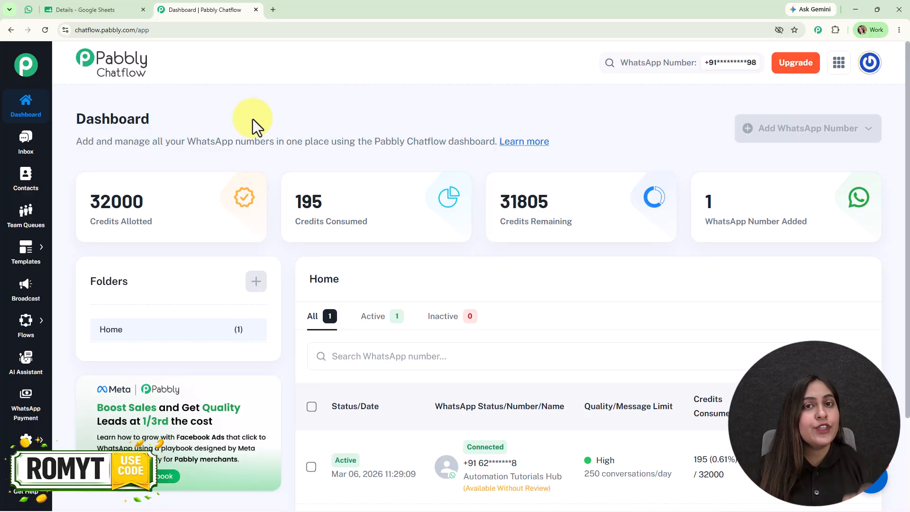
- Open pabbly.com/chatflow in a new tab, dismiss the offer popup, and sign in to the Pabbly apps page
{"action": "left_click", "coordinate": [274, 4]}
{"action": "type", "text": "pabbly.com/chatflow"}
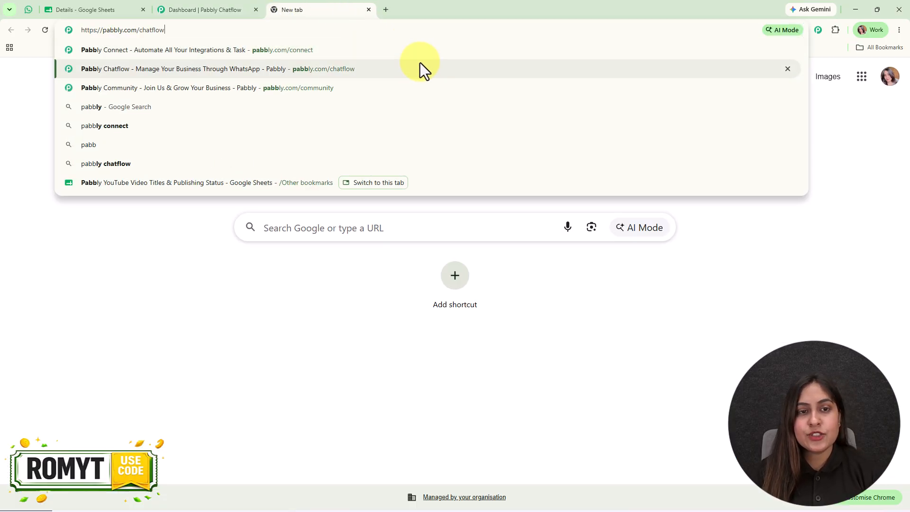
{"action": "left_click", "coordinate": [419, 64]}
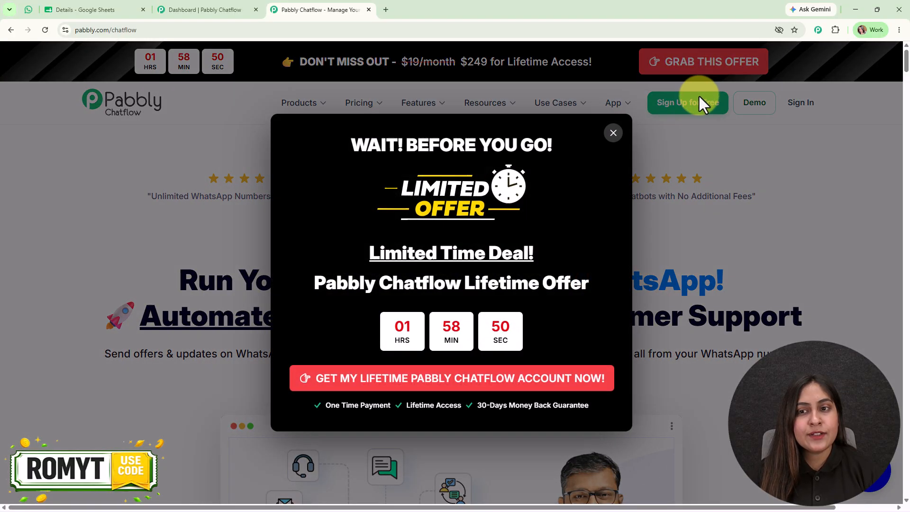
{"action": "left_click", "coordinate": [610, 134]}
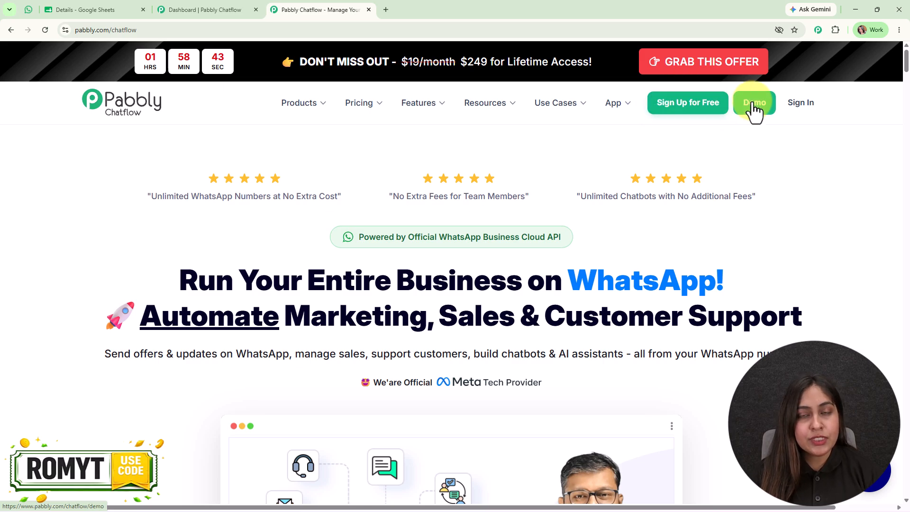
{"action": "left_click", "coordinate": [797, 105]}
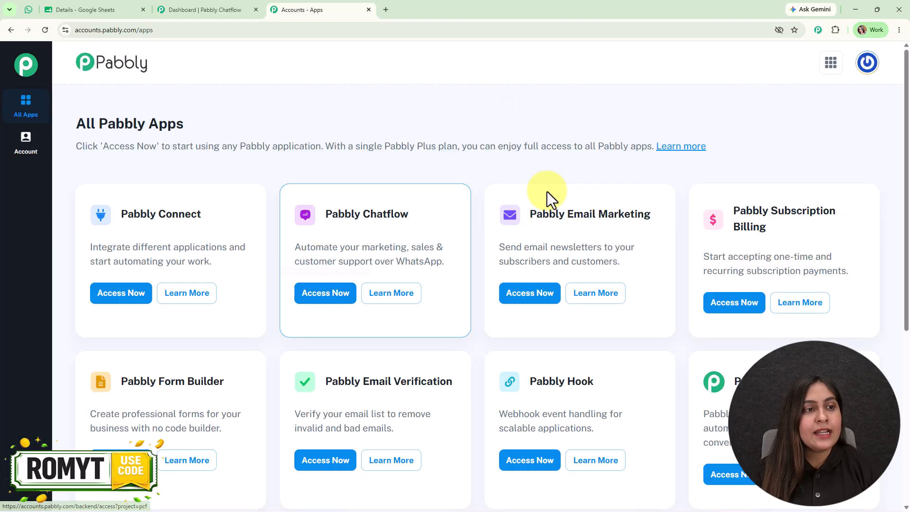
- Return to the Chatflow dashboard and open the Templates List
{"action": "left_click", "coordinate": [176, 4]}
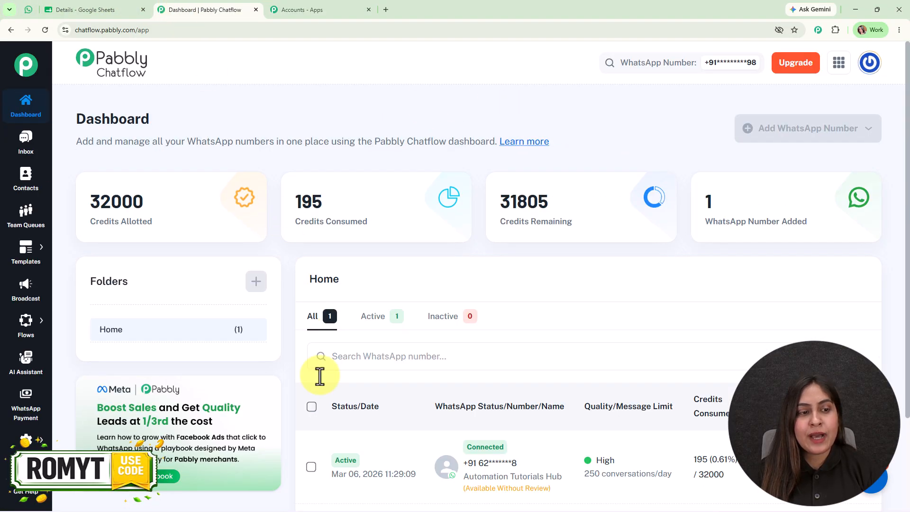
{"action": "scroll", "coordinate": [318, 407], "scroll_direction": "down", "scroll_amount": 3}
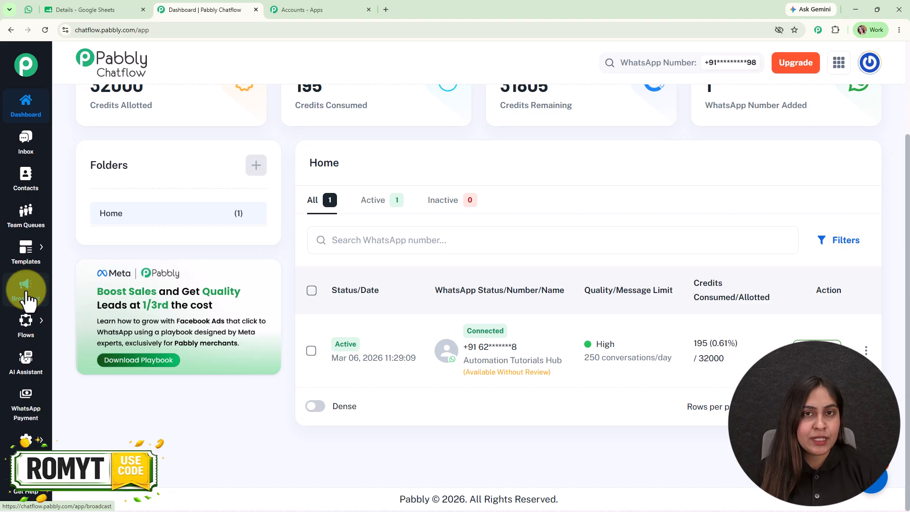
{"action": "left_click", "coordinate": [28, 10]}
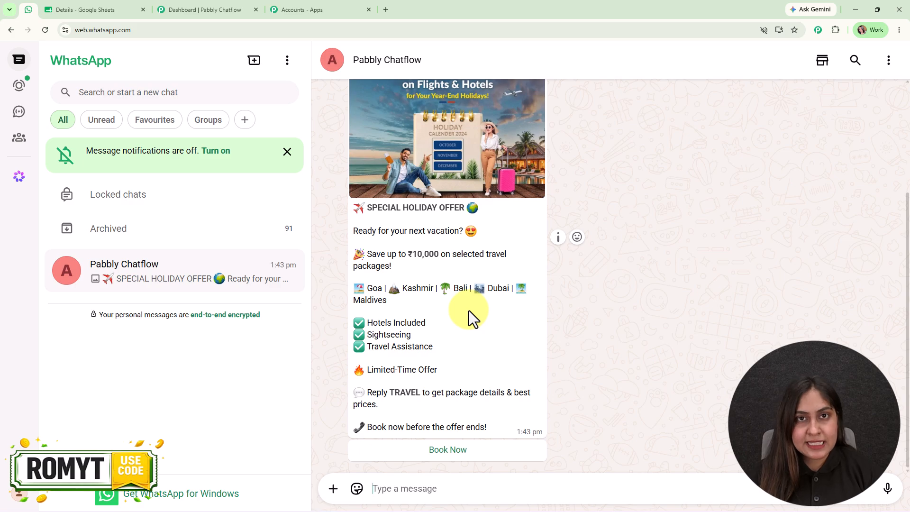
{"action": "left_click", "coordinate": [250, 7]}
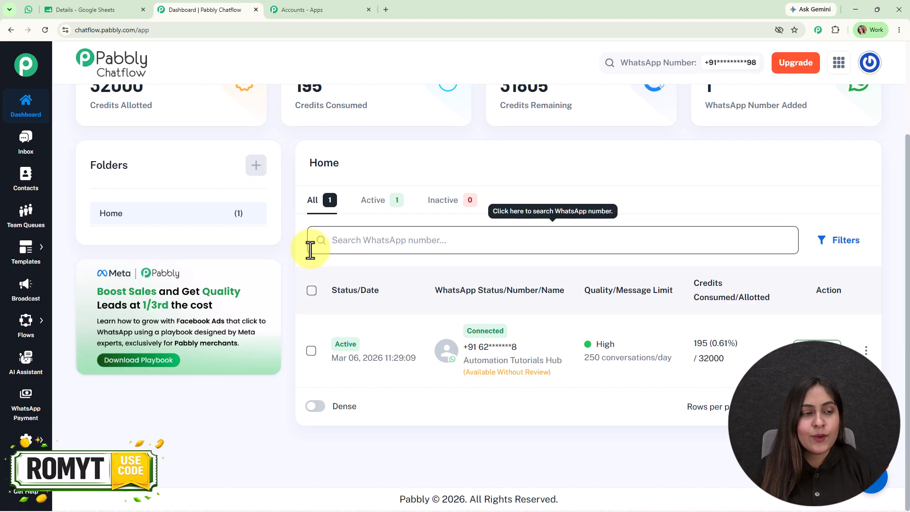
{"action": "mouse_move", "coordinate": [26, 249]}
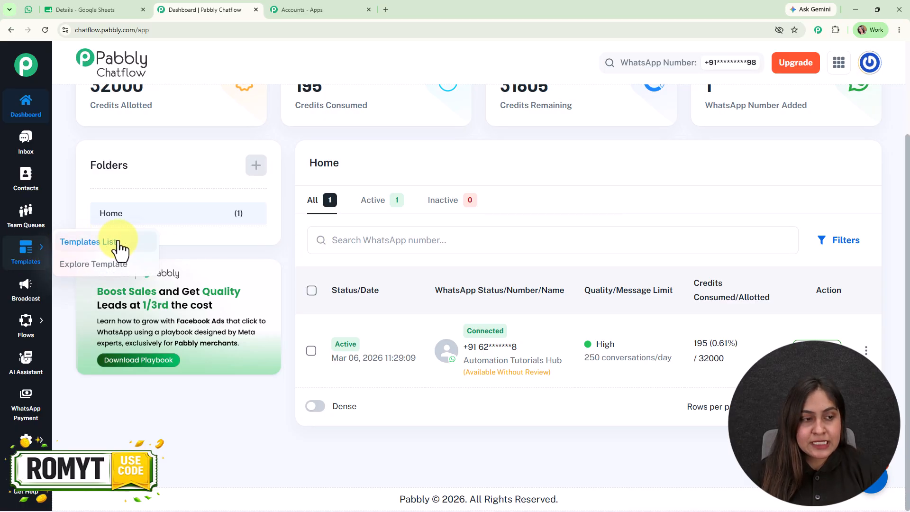
{"action": "left_click", "coordinate": [118, 246]}
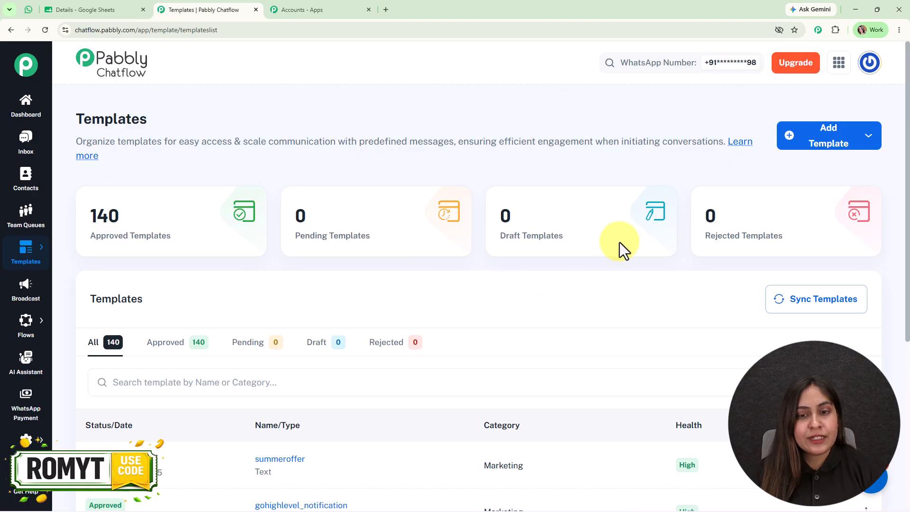
- Search templates for "offer" and preview the special_holiday_offer template
{"action": "scroll", "coordinate": [505, 375], "scroll_direction": "down", "scroll_amount": 1}
{"action": "left_click", "coordinate": [270, 331]}
{"action": "type", "text": "offer"}
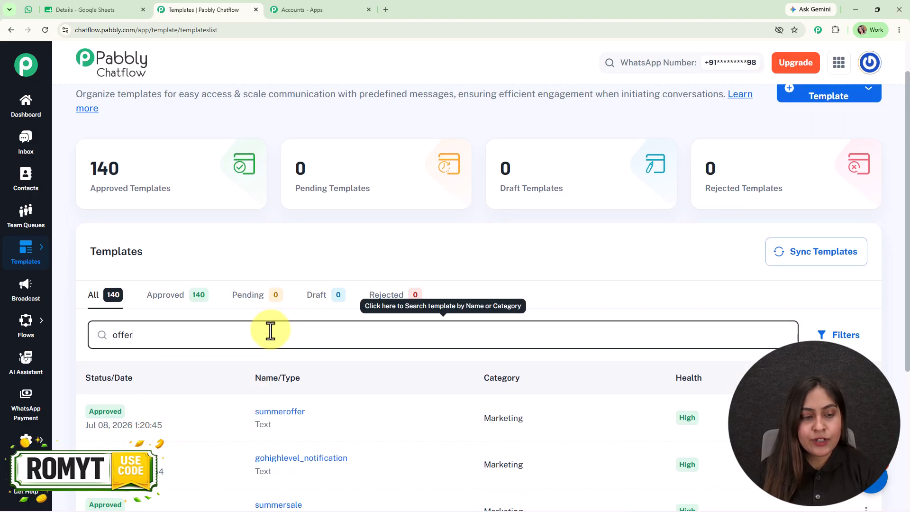
{"action": "scroll", "coordinate": [272, 341], "scroll_direction": "down", "scroll_amount": 5}
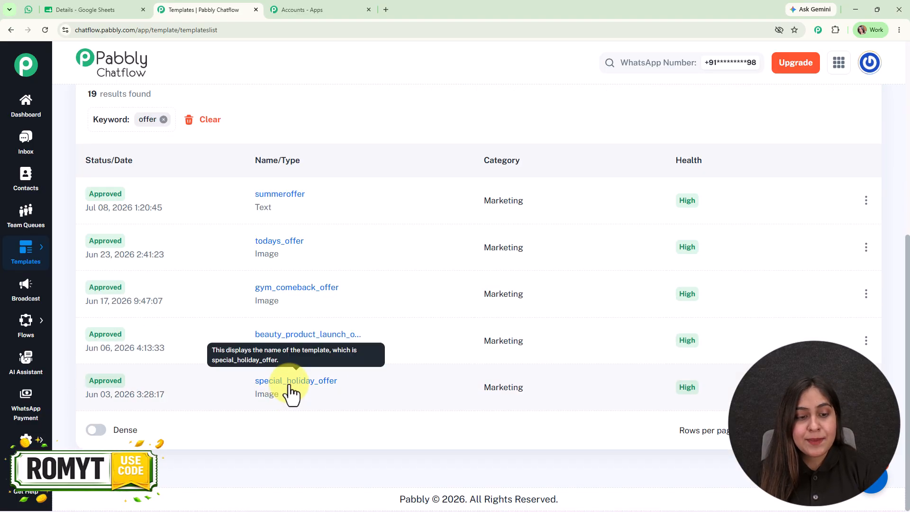
{"action": "left_click", "coordinate": [287, 385]}
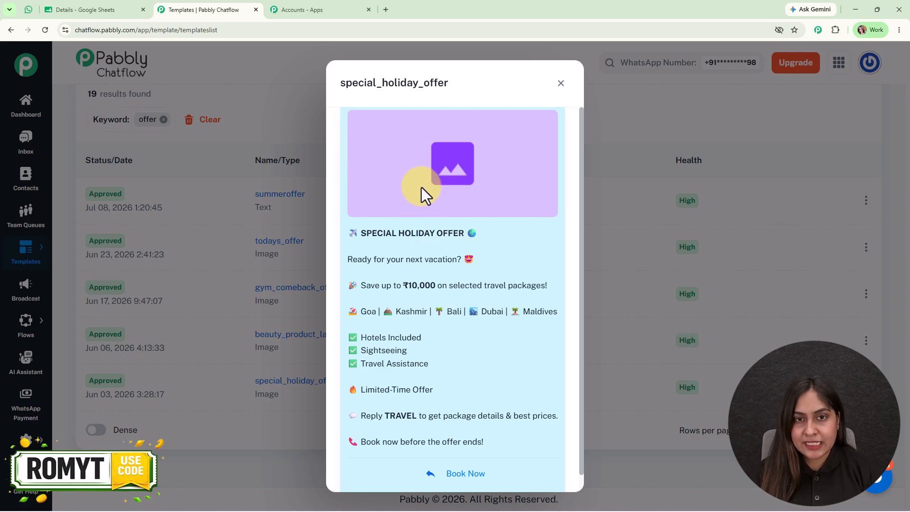
{"action": "left_click", "coordinate": [561, 87]}
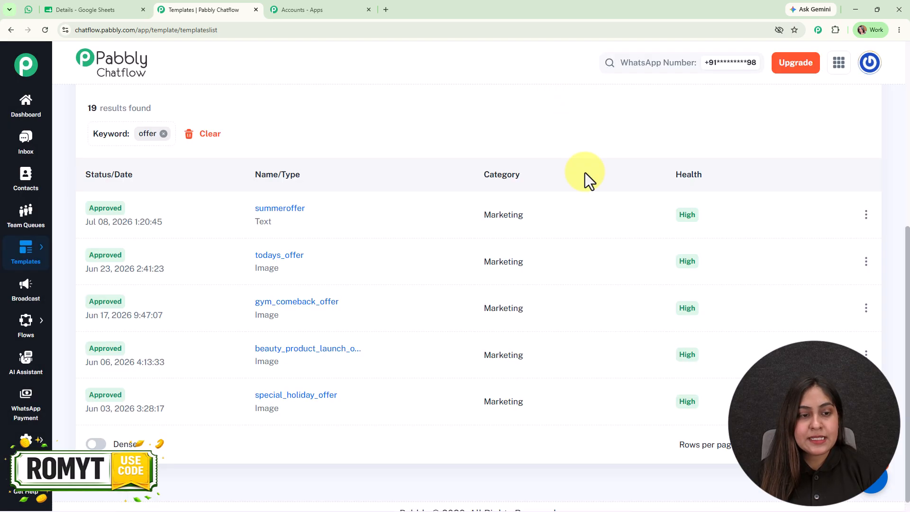
- Go to the Broadcast section and start adding a new broadcast
{"action": "mouse_move", "coordinate": [142, 406]}
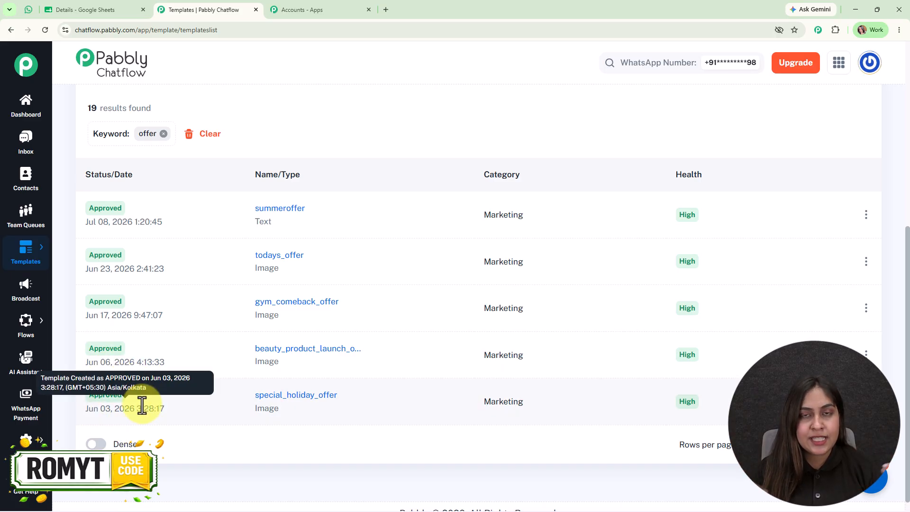
{"action": "scroll", "coordinate": [275, 428], "scroll_direction": "up", "scroll_amount": 3}
{"action": "scroll", "coordinate": [276, 428], "scroll_direction": "down", "scroll_amount": 2}
{"action": "scroll", "coordinate": [275, 428], "scroll_direction": "up", "scroll_amount": 1}
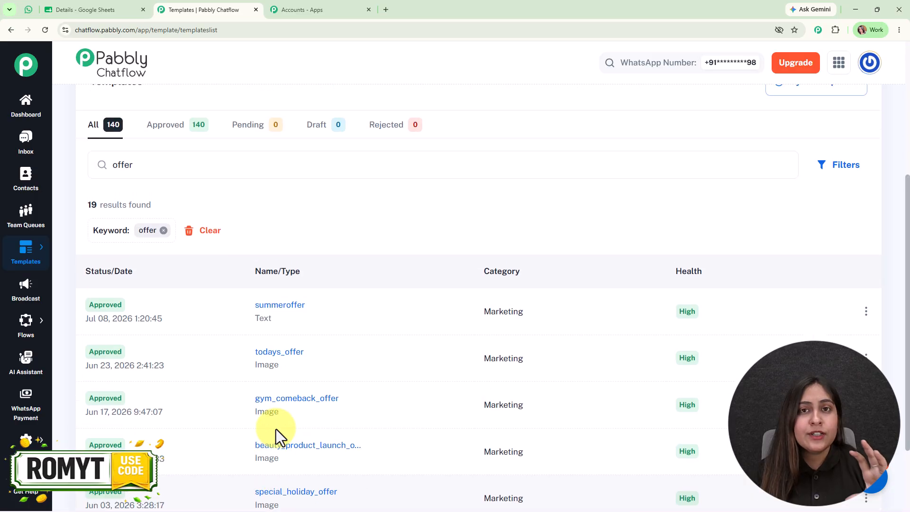
{"action": "scroll", "coordinate": [276, 428], "scroll_direction": "up", "scroll_amount": 1}
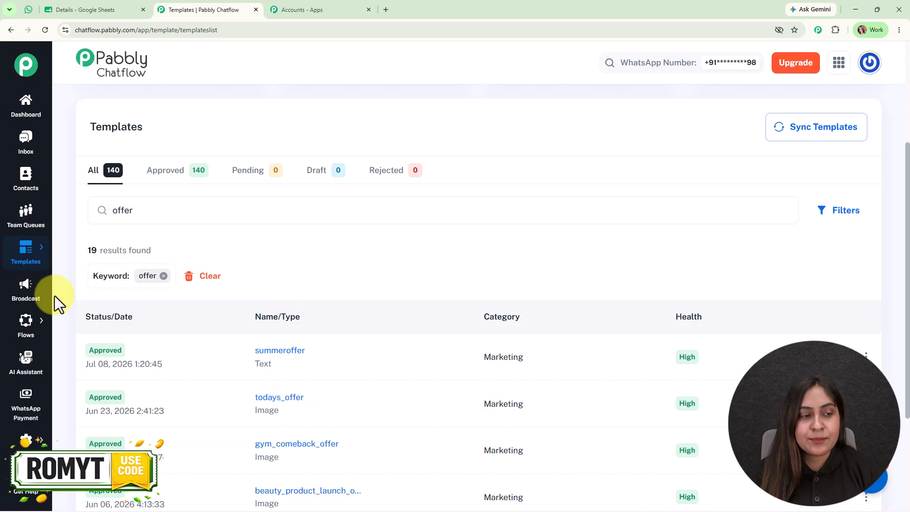
{"action": "left_click", "coordinate": [15, 299]}
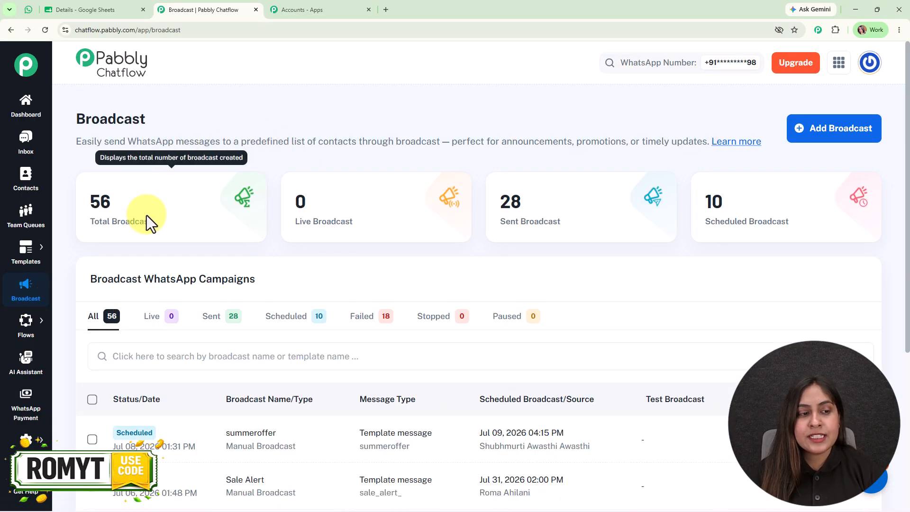
{"action": "mouse_move", "coordinate": [727, 210]}
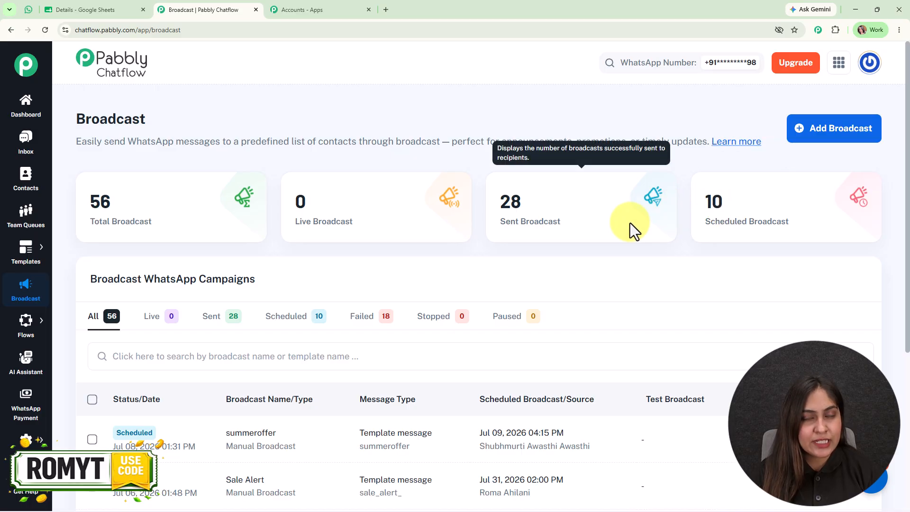
{"action": "left_click", "coordinate": [863, 127]}
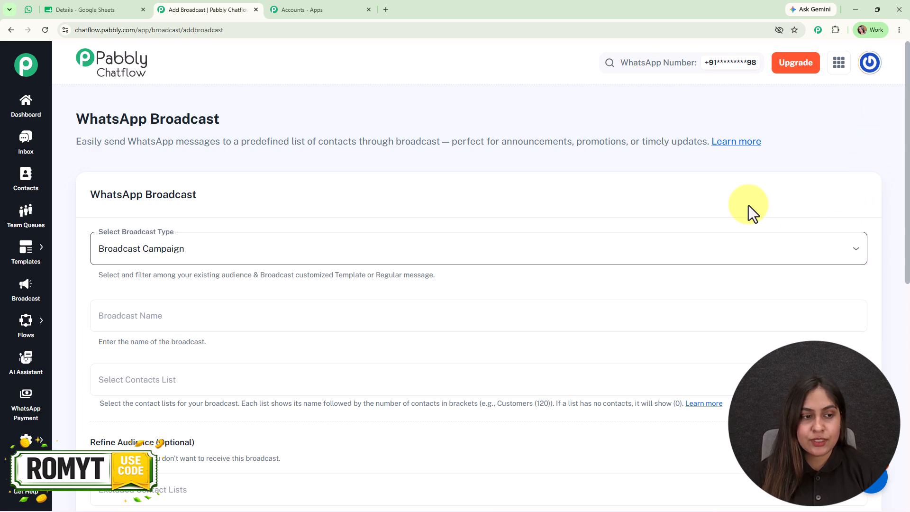
- Choose Broadcast Campaign as the broadcast type and name the broadcast New Holiday Offer
{"action": "scroll", "coordinate": [332, 223], "scroll_direction": "down", "scroll_amount": 1}
{"action": "left_click", "coordinate": [333, 216]}
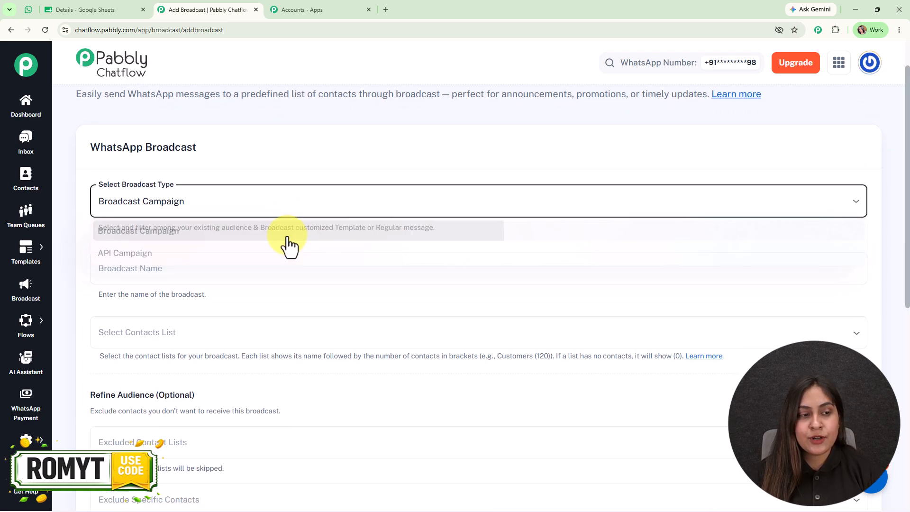
{"action": "left_click", "coordinate": [286, 231]}
{"action": "scroll", "coordinate": [308, 275], "scroll_direction": "down", "scroll_amount": 2}
{"action": "left_click", "coordinate": [270, 173]}
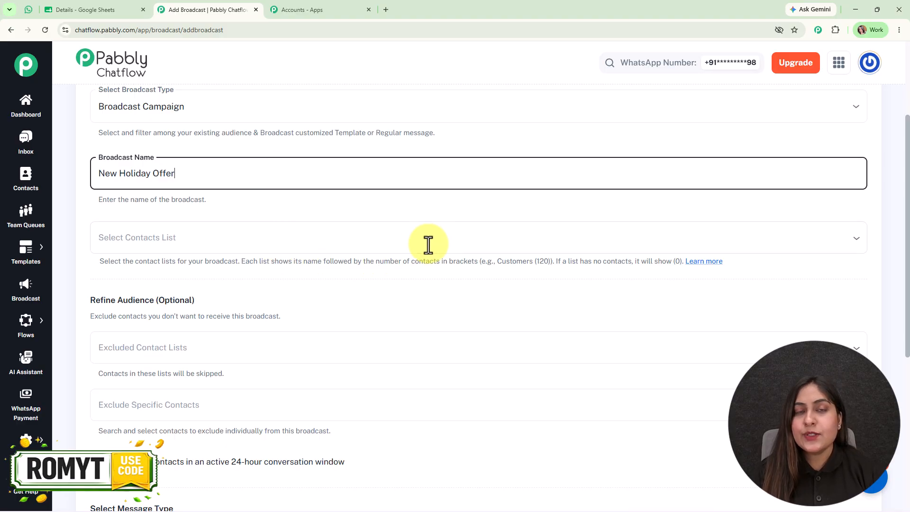
{"action": "scroll", "coordinate": [429, 237], "scroll_direction": "down", "scroll_amount": 2}
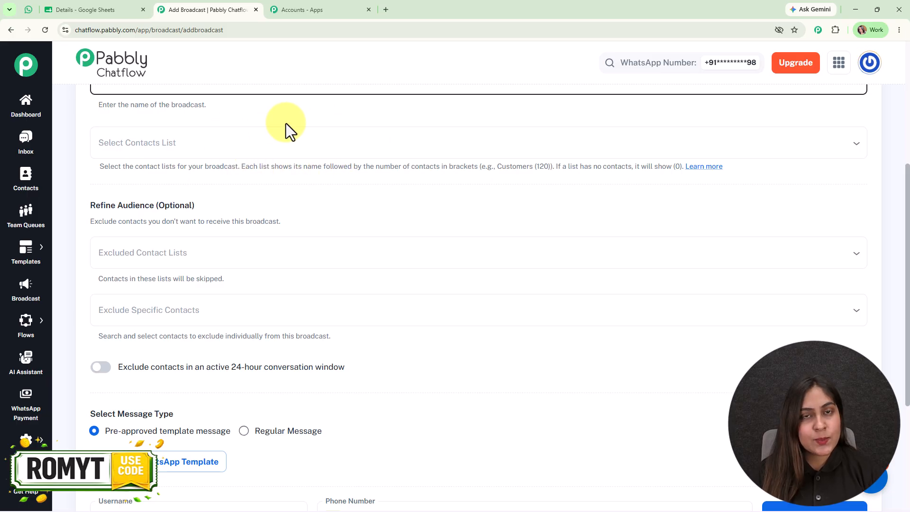
- Open the Contacts page in a new tab
{"action": "left_click", "coordinate": [53, 5]}
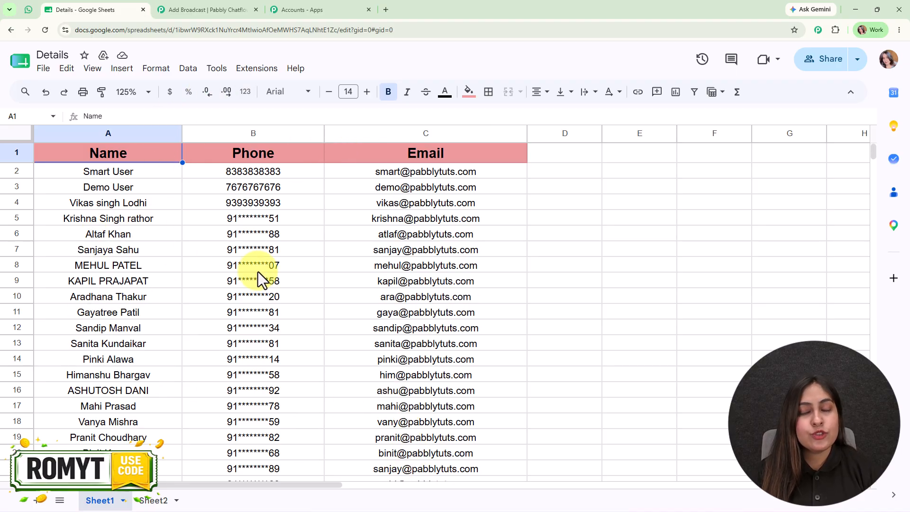
{"action": "left_click", "coordinate": [217, 7]}
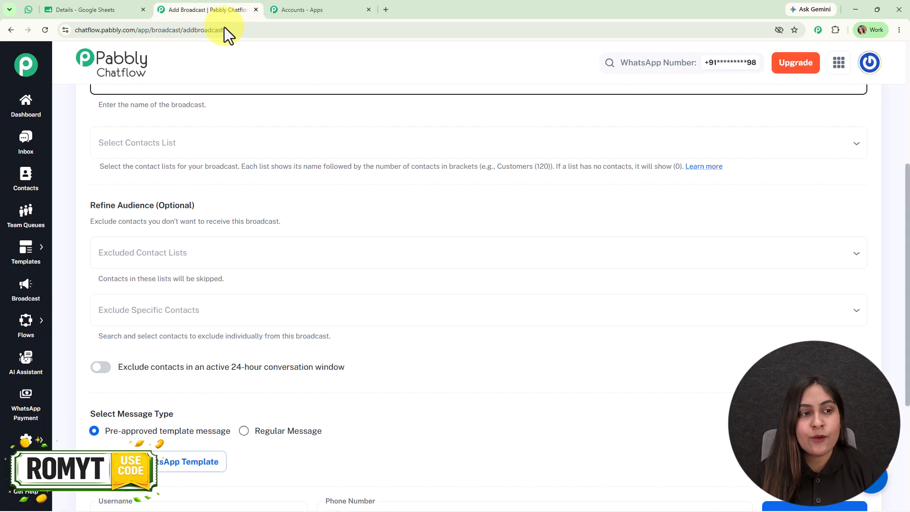
{"action": "right_click", "coordinate": [24, 179]}
{"action": "left_click", "coordinate": [54, 191]}
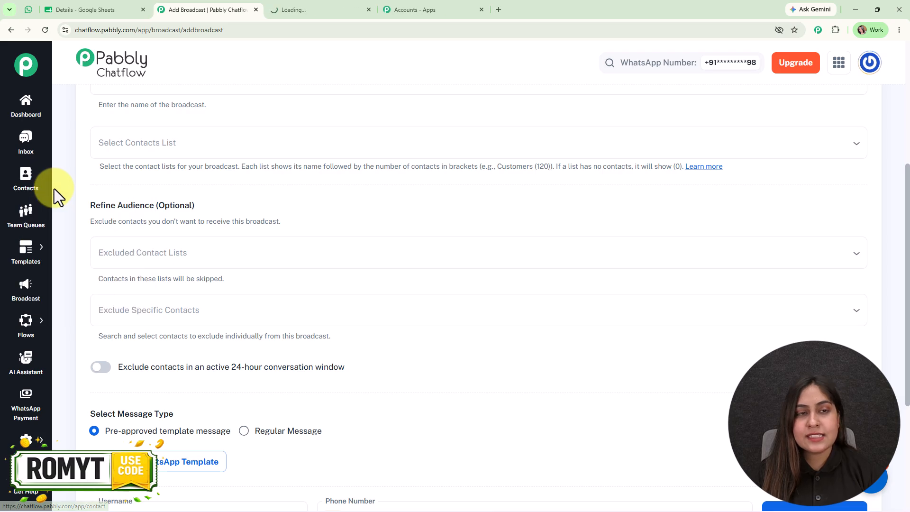
{"action": "left_click", "coordinate": [359, 6]}
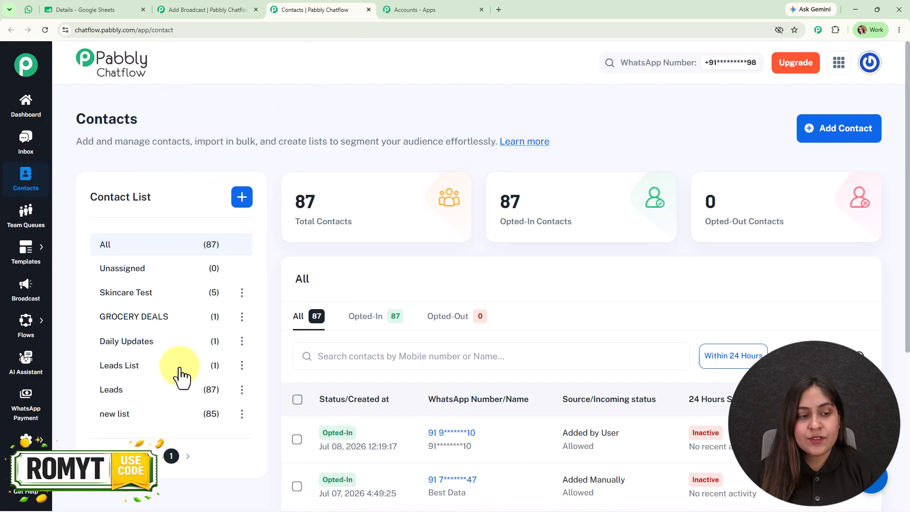
- Review the bulk contact import options in the Add Contact panel, then close the panel
{"action": "scroll", "coordinate": [180, 373], "scroll_direction": "down", "scroll_amount": 3}
{"action": "scroll", "coordinate": [180, 374], "scroll_direction": "up", "scroll_amount": 2}
{"action": "scroll", "coordinate": [180, 374], "scroll_direction": "up", "scroll_amount": 1}
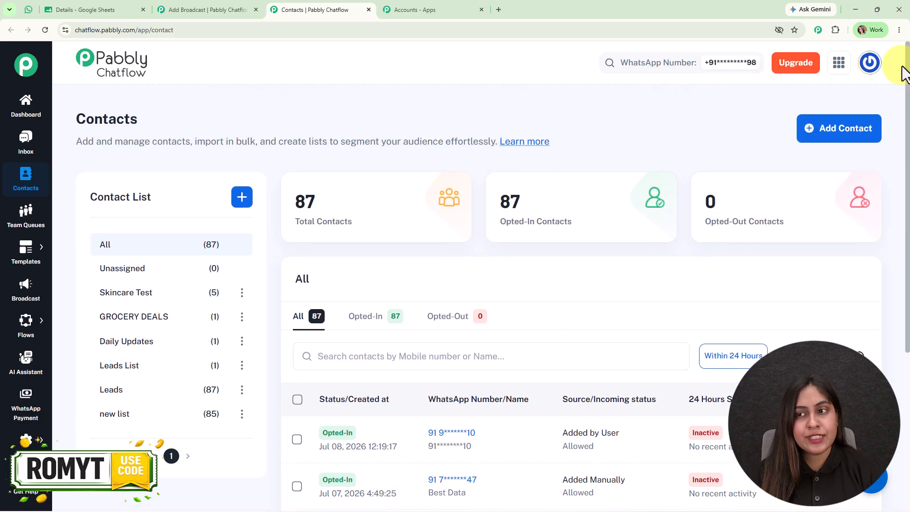
{"action": "left_click", "coordinate": [857, 133]}
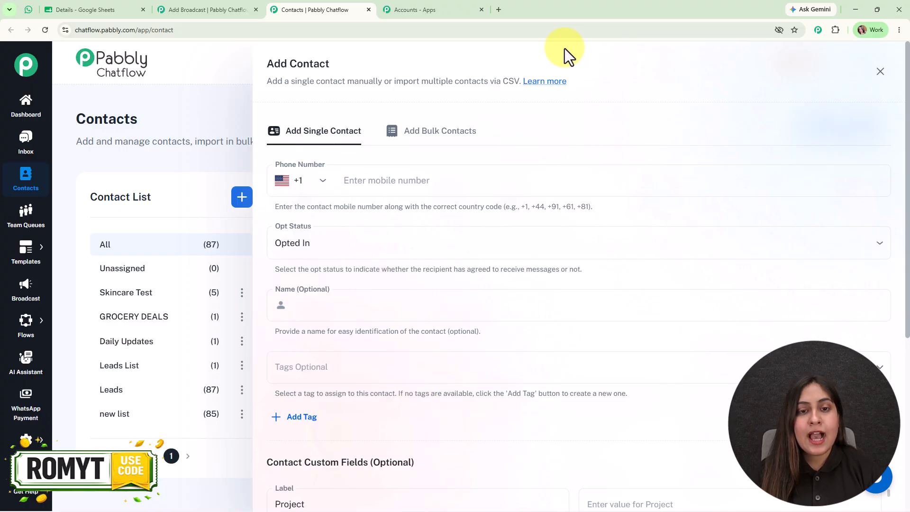
{"action": "left_click", "coordinate": [456, 133]}
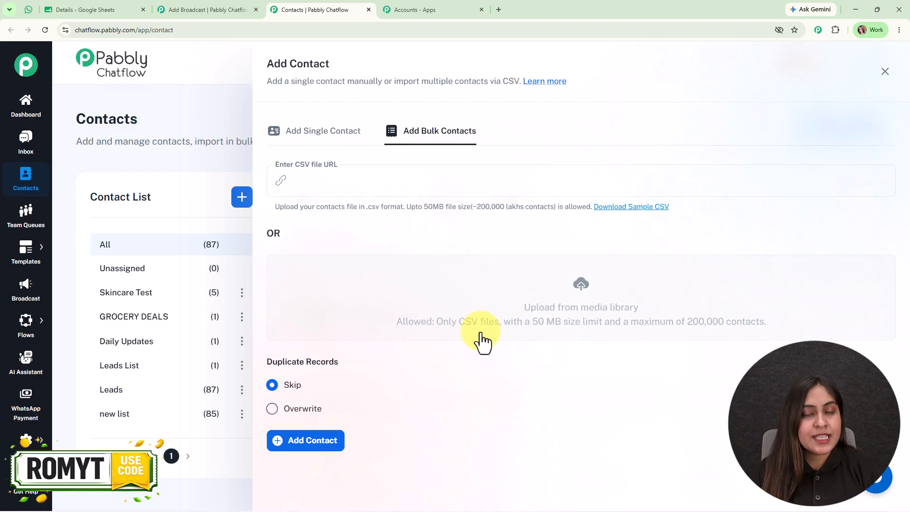
{"action": "left_click", "coordinate": [100, 3]}
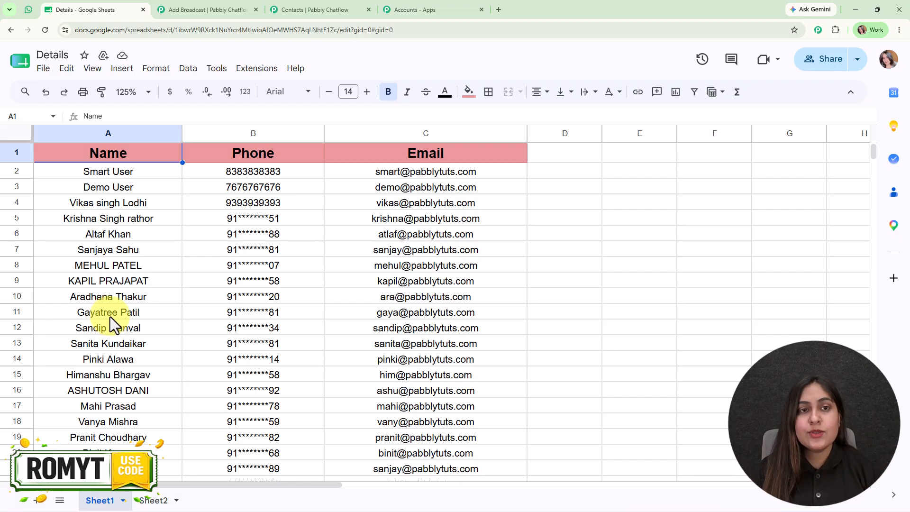
{"action": "left_click", "coordinate": [280, 10]}
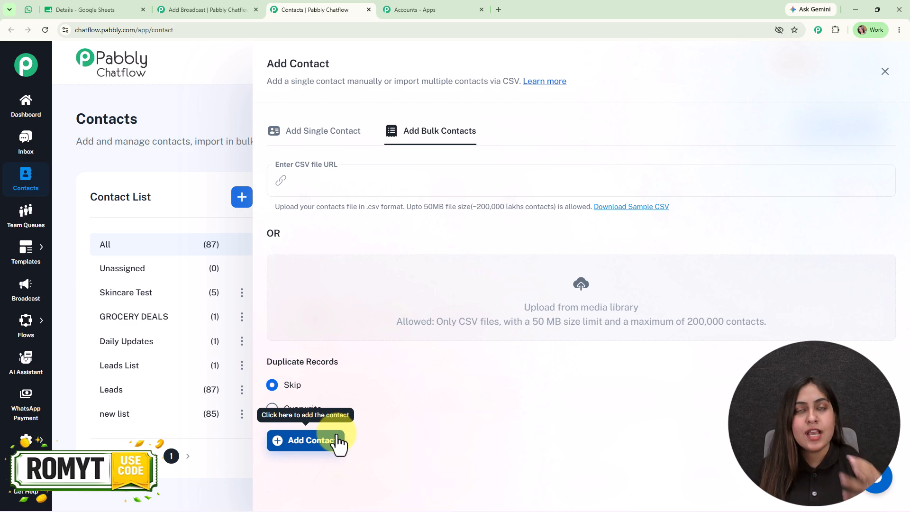
{"action": "left_click", "coordinate": [885, 72]}
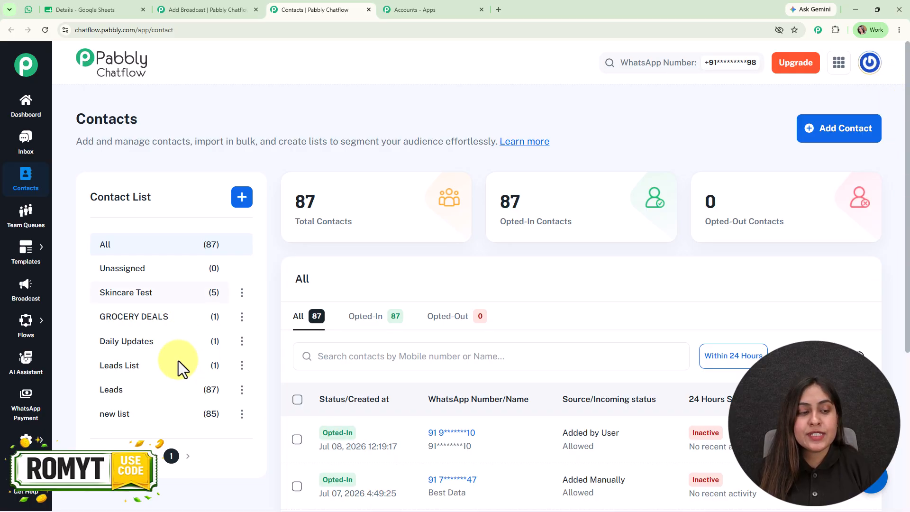
- Return to the broadcast form and select the new list contact list as the broadcast audience
{"action": "left_click", "coordinate": [208, 10]}
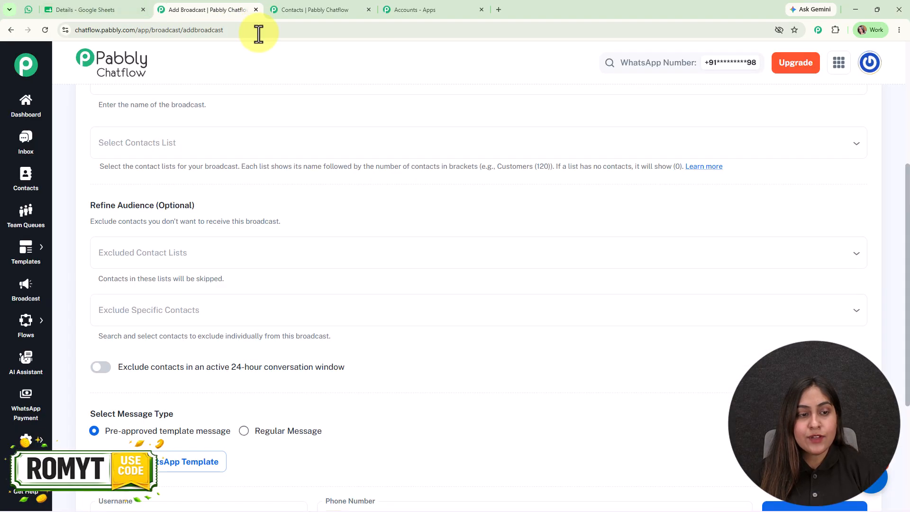
{"action": "left_click", "coordinate": [207, 142]}
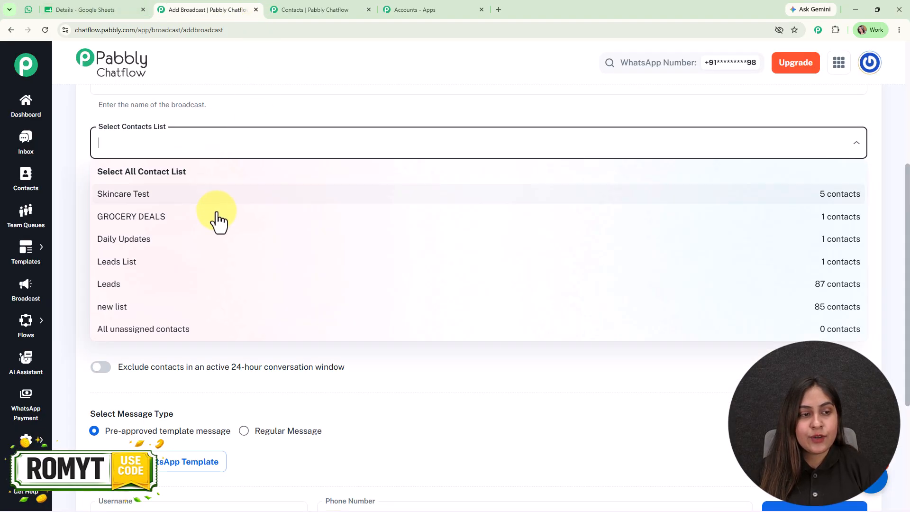
{"action": "left_click", "coordinate": [213, 308]}
{"action": "left_click", "coordinate": [448, 104]}
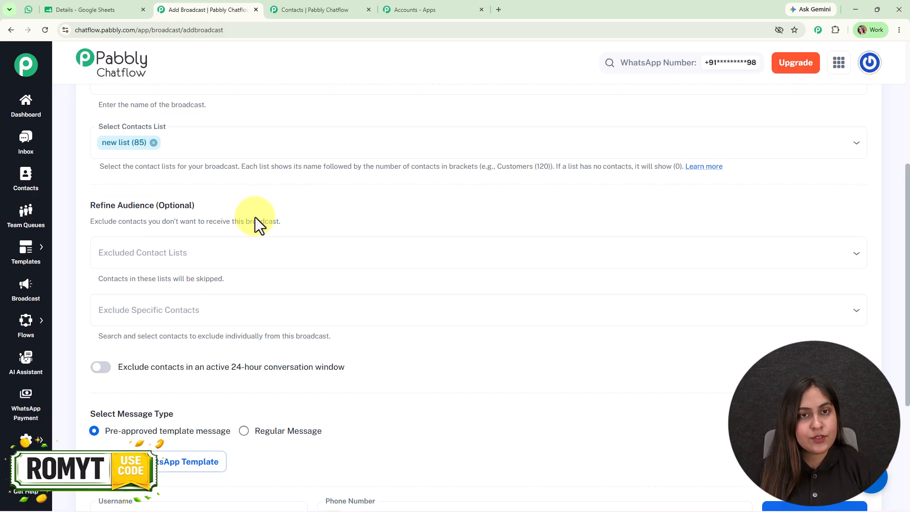
- Review the optional audience exclusion settings, including the excluded contact lists and the 24-hour conversation window filter
{"action": "scroll", "coordinate": [255, 217], "scroll_direction": "down", "scroll_amount": 2}
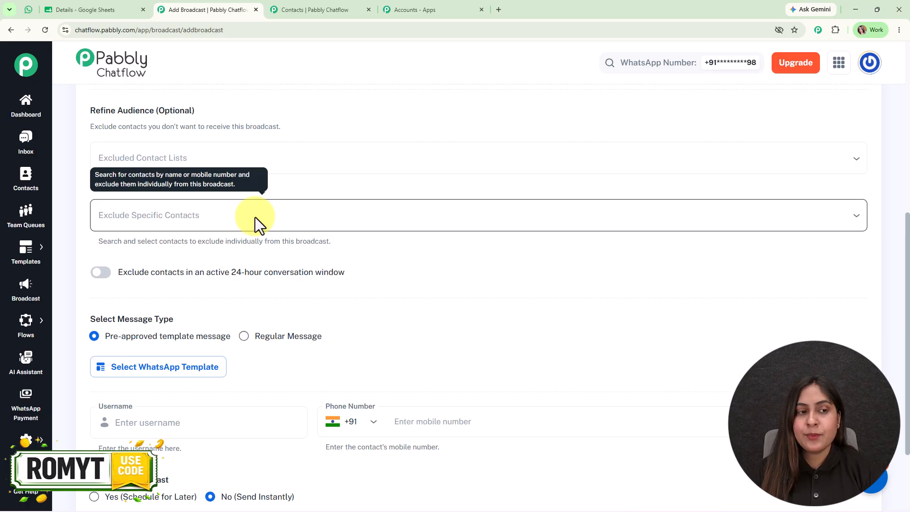
{"action": "left_click", "coordinate": [256, 162]}
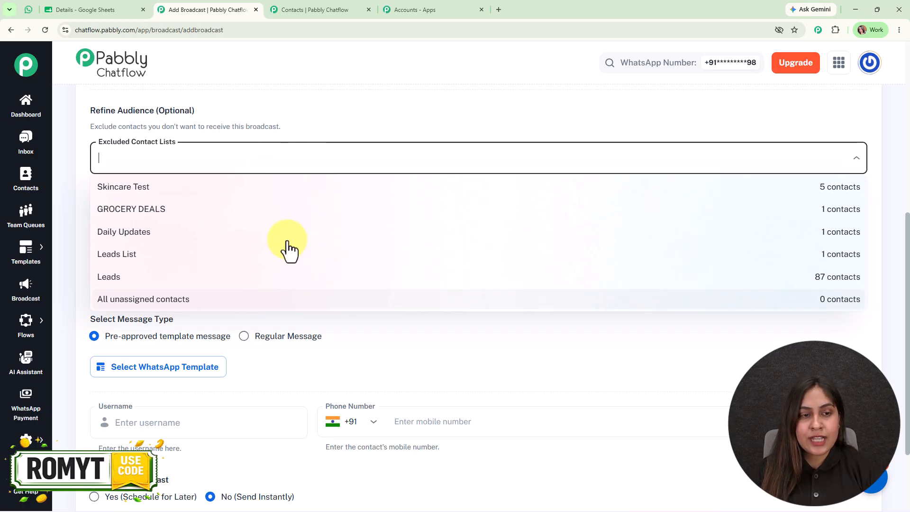
{"action": "left_click", "coordinate": [330, 128]}
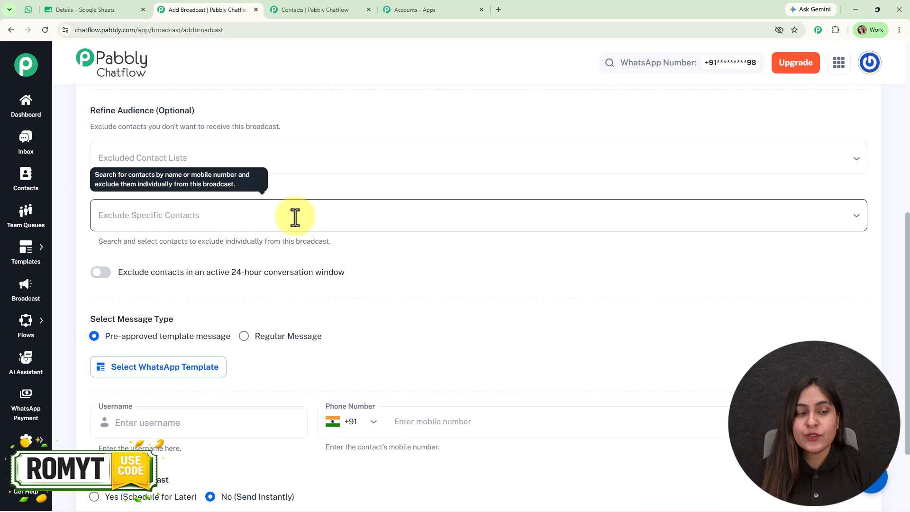
{"action": "scroll", "coordinate": [294, 217], "scroll_direction": "up", "scroll_amount": 3}
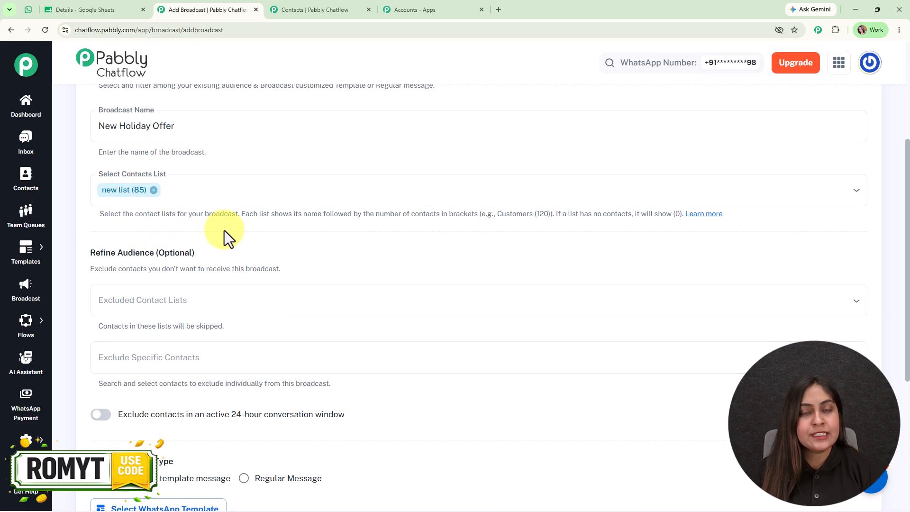
{"action": "scroll", "coordinate": [229, 315], "scroll_direction": "down", "scroll_amount": 3}
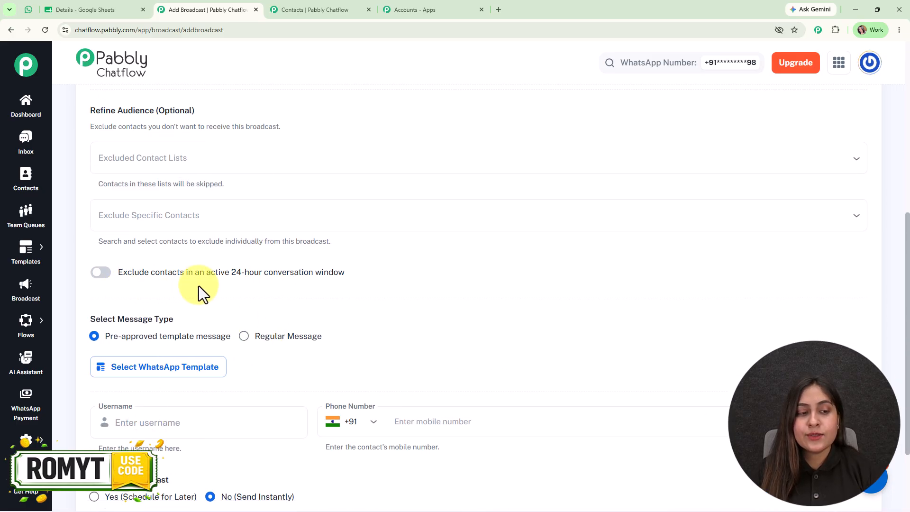
{"action": "mouse_move", "coordinate": [238, 290]}
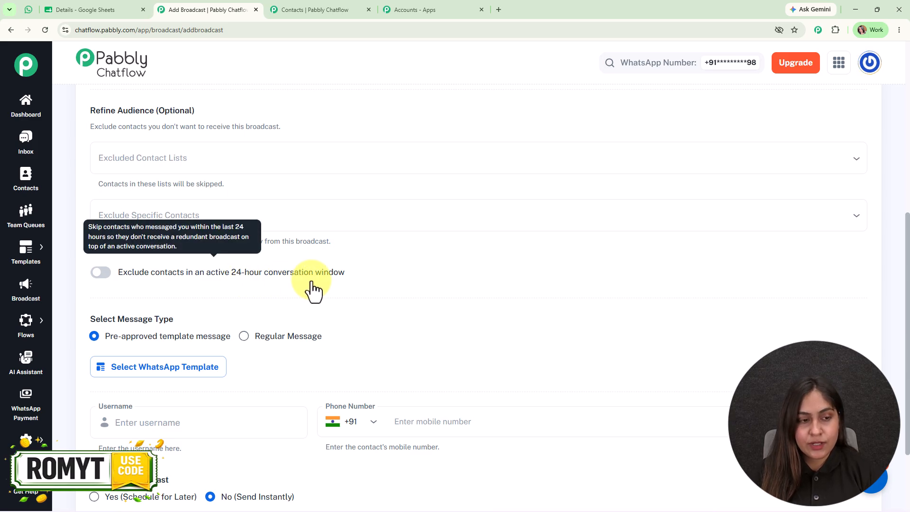
{"action": "scroll", "coordinate": [313, 289], "scroll_direction": "down", "scroll_amount": 2}
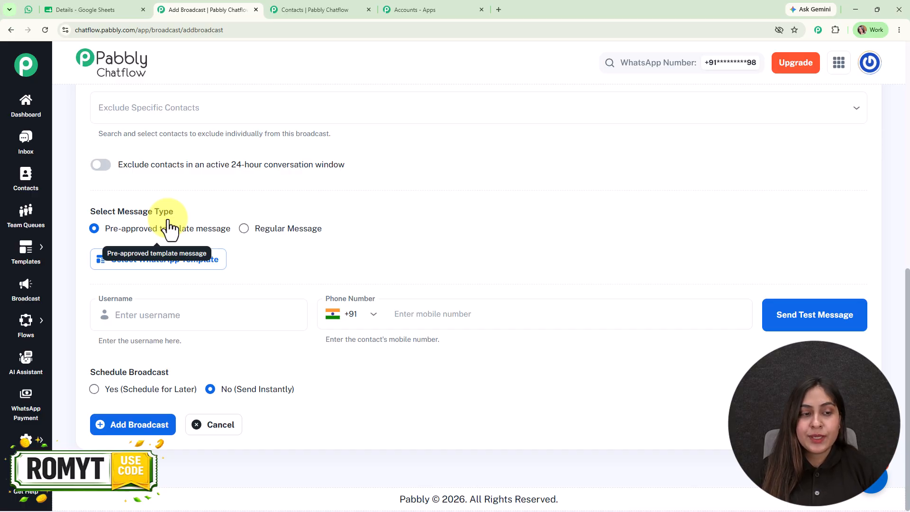
{"action": "left_click", "coordinate": [278, 233]}
{"action": "left_click", "coordinate": [278, 235]}
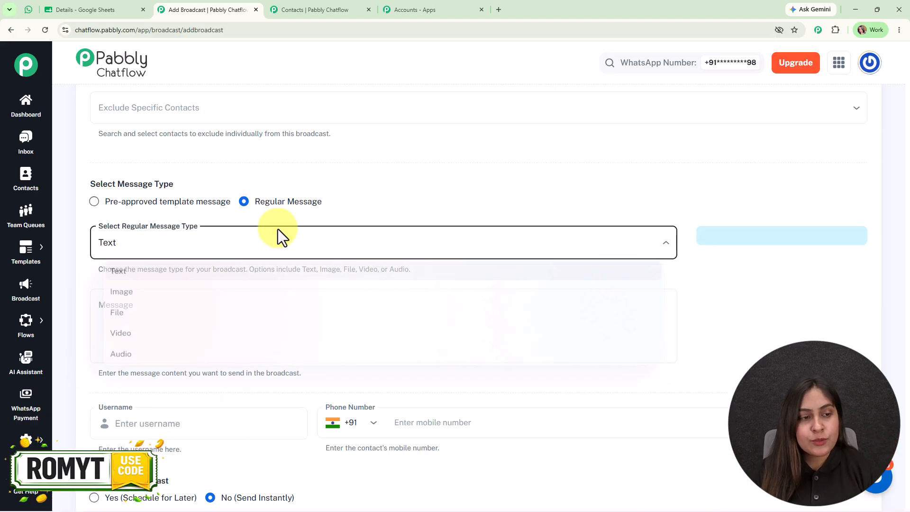
{"action": "left_click", "coordinate": [406, 162]}
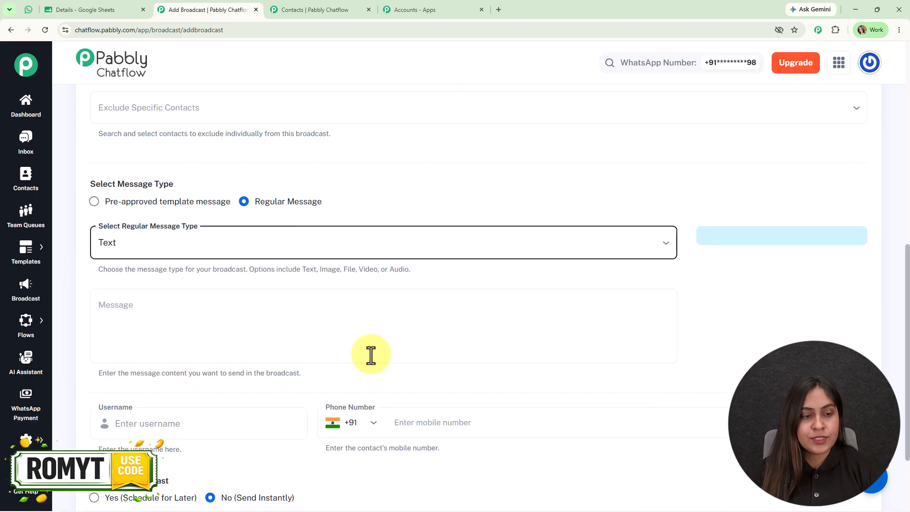
{"action": "left_click", "coordinate": [363, 329]}
{"action": "type", "text": "fwwfewf"}
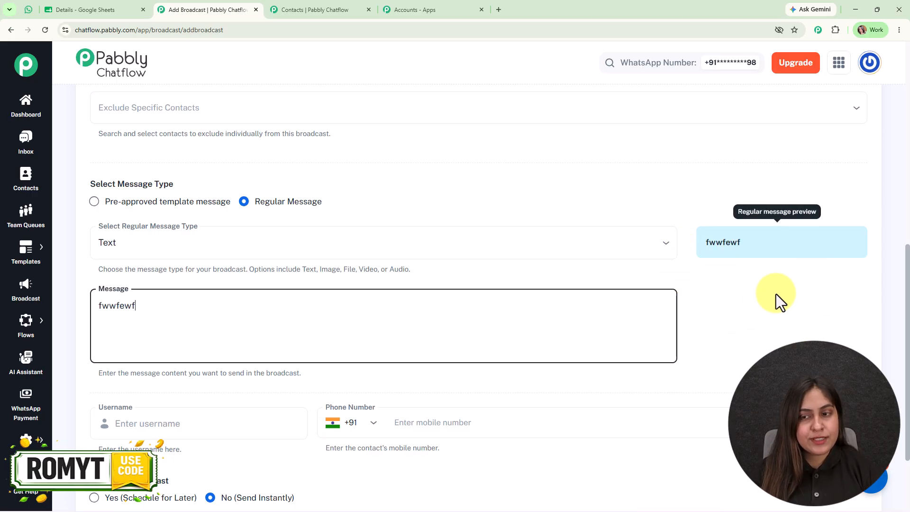
{"action": "left_click", "coordinate": [192, 204]}
- Search the approved WhatsApp templates for off and choose the special_holiday_offer template
{"action": "left_click", "coordinate": [183, 263]}
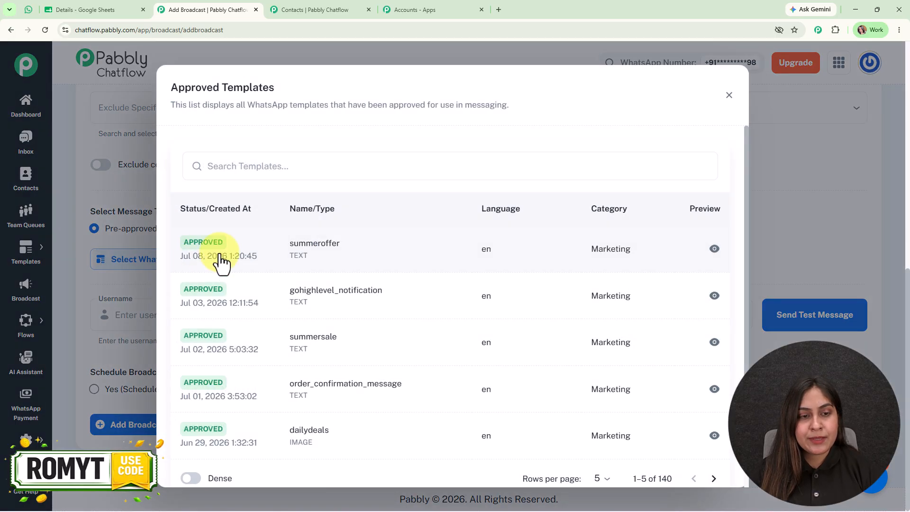
{"action": "left_click", "coordinate": [334, 166]}
{"action": "type", "text": "off"}
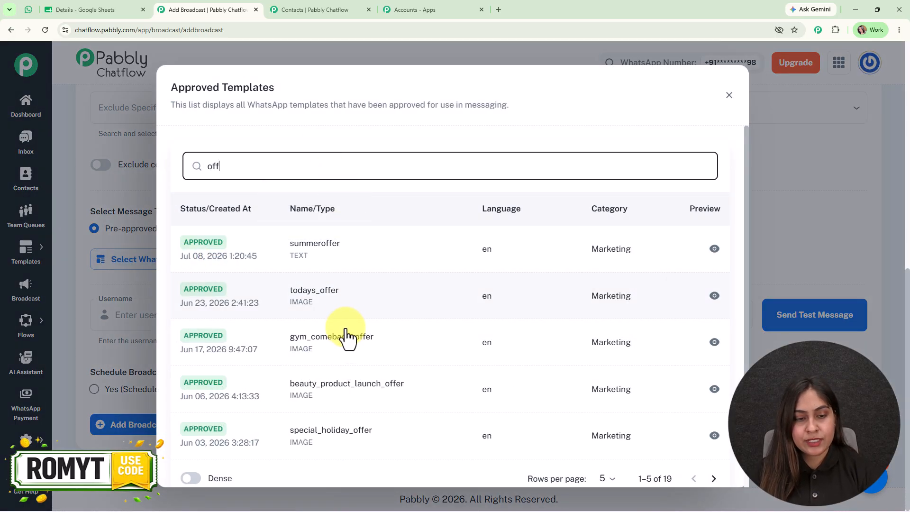
{"action": "left_click", "coordinate": [350, 430]}
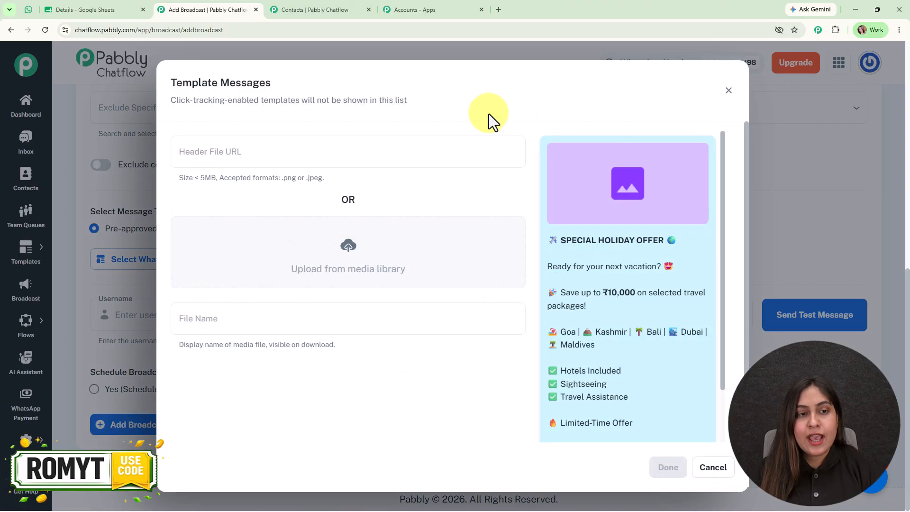
- Attach the Ultimate Travel Fest image from the media library as the template header and confirm the template
{"action": "left_click", "coordinate": [347, 249]}
{"action": "scroll", "coordinate": [412, 436], "scroll_direction": "down", "scroll_amount": 6}
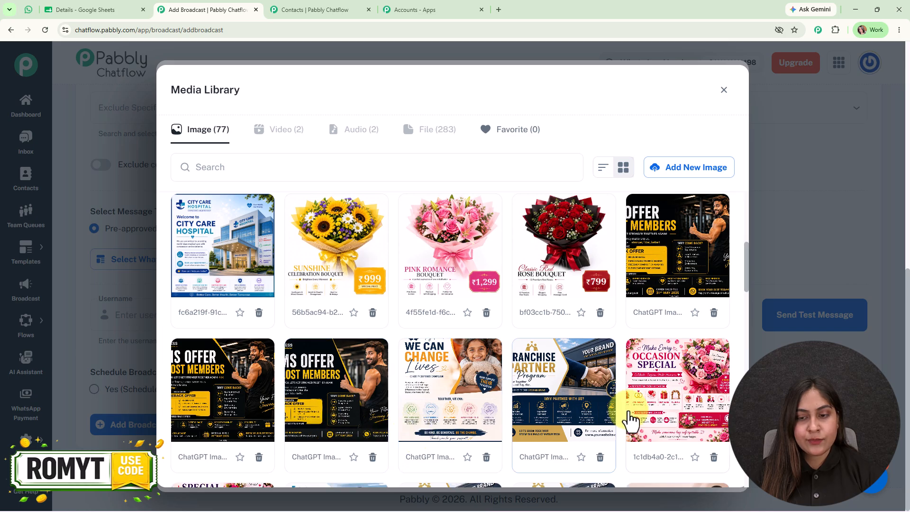
{"action": "scroll", "coordinate": [632, 420], "scroll_direction": "down", "scroll_amount": 8}
{"action": "left_click", "coordinate": [447, 374]}
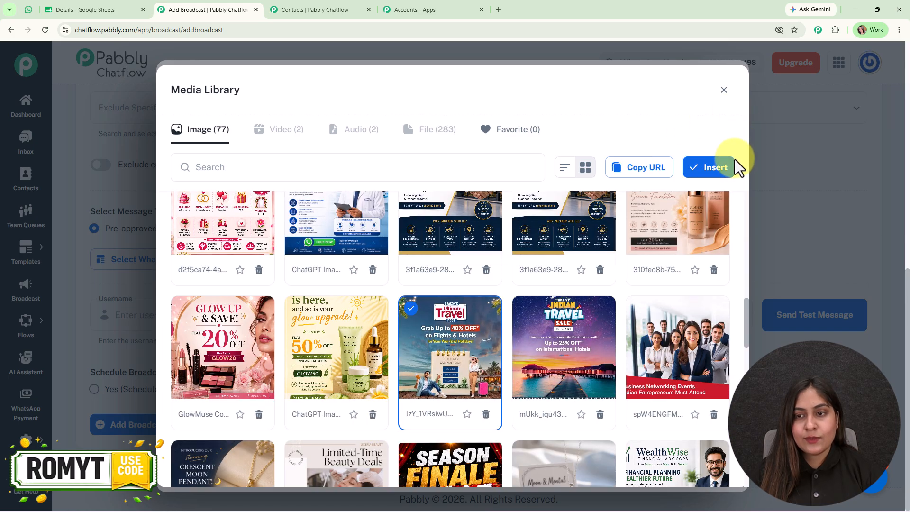
{"action": "left_click", "coordinate": [735, 164]}
{"action": "scroll", "coordinate": [647, 334], "scroll_direction": "down", "scroll_amount": 1}
{"action": "scroll", "coordinate": [648, 334], "scroll_direction": "down", "scroll_amount": 3}
{"action": "left_click", "coordinate": [661, 467]}
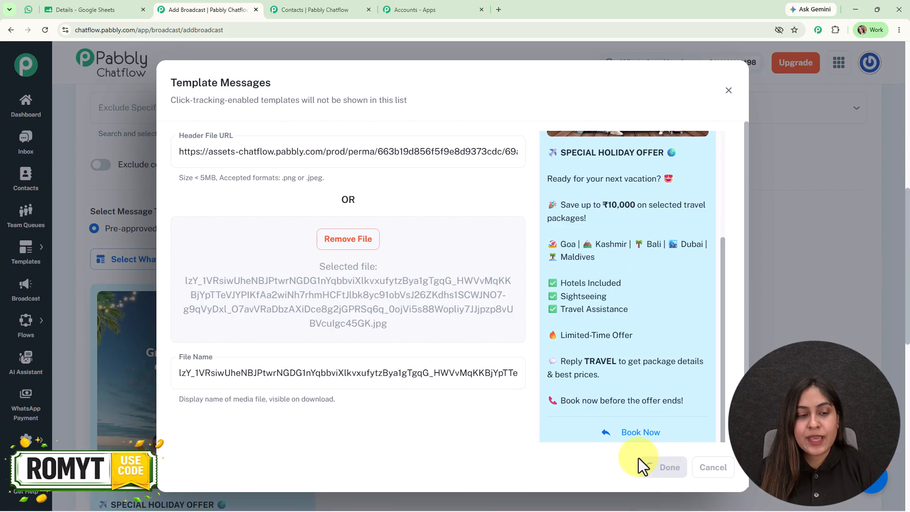
- Enter the test recipient's name and mobile number and send a test message of the broadcast
{"action": "scroll", "coordinate": [453, 272], "scroll_direction": "down", "scroll_amount": 9}
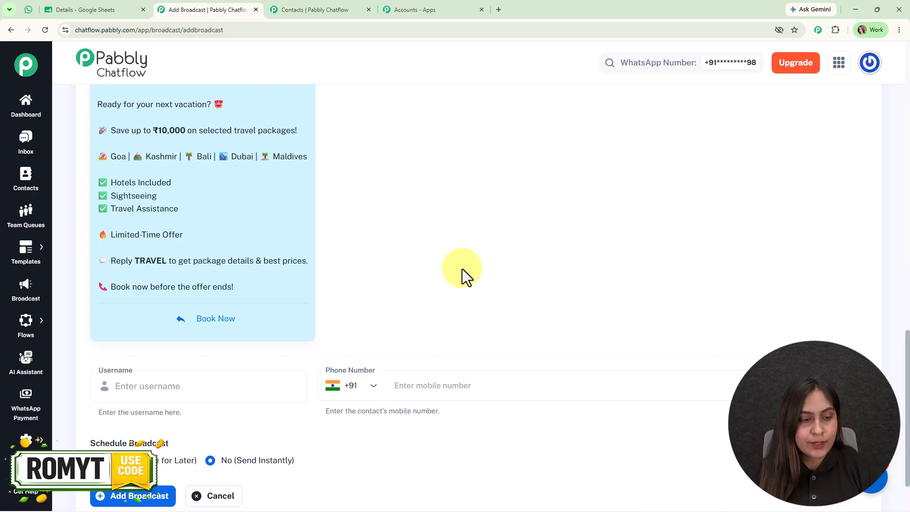
{"action": "scroll", "coordinate": [462, 269], "scroll_direction": "down", "scroll_amount": 2}
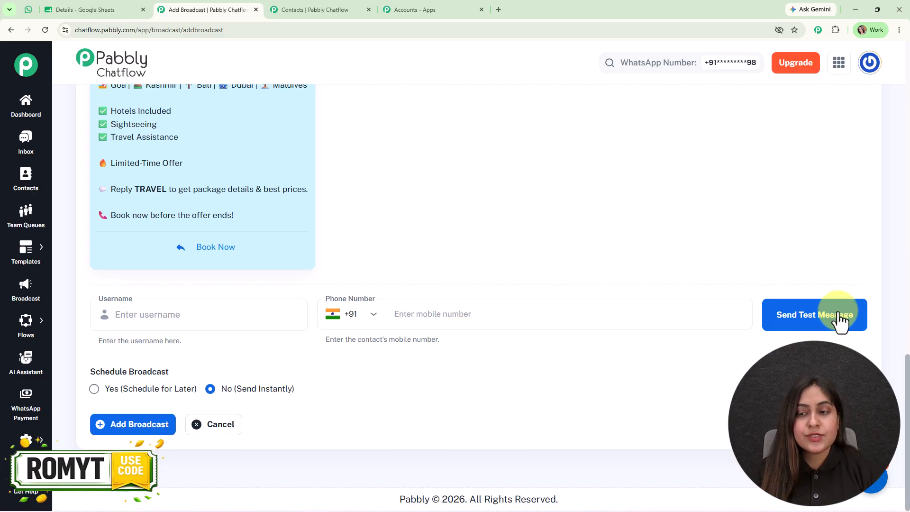
{"action": "left_click", "coordinate": [242, 316]}
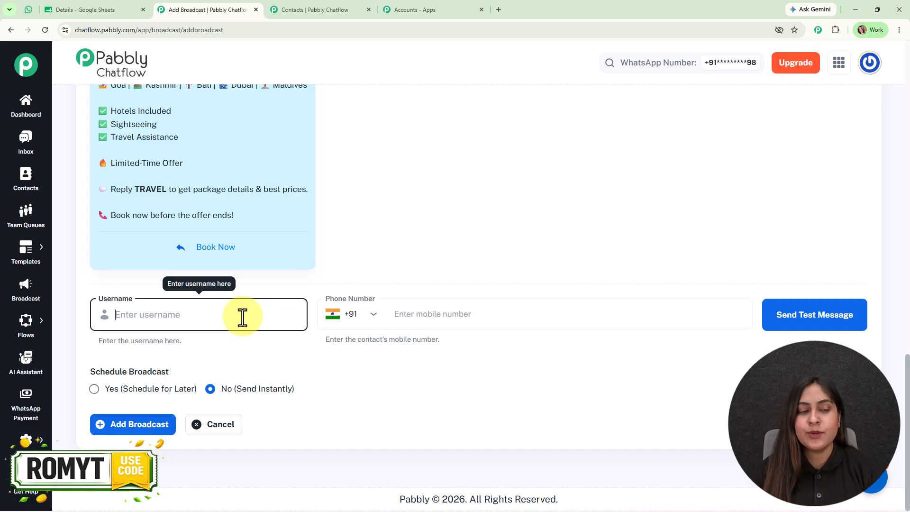
{"action": "type", "text": "Roma"}
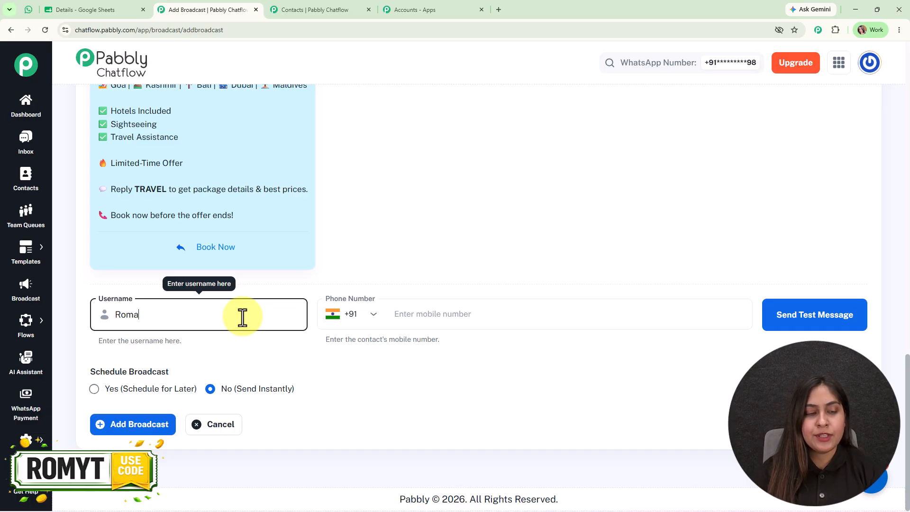
{"action": "left_click", "coordinate": [486, 321]}
{"action": "type", "text": "88"}
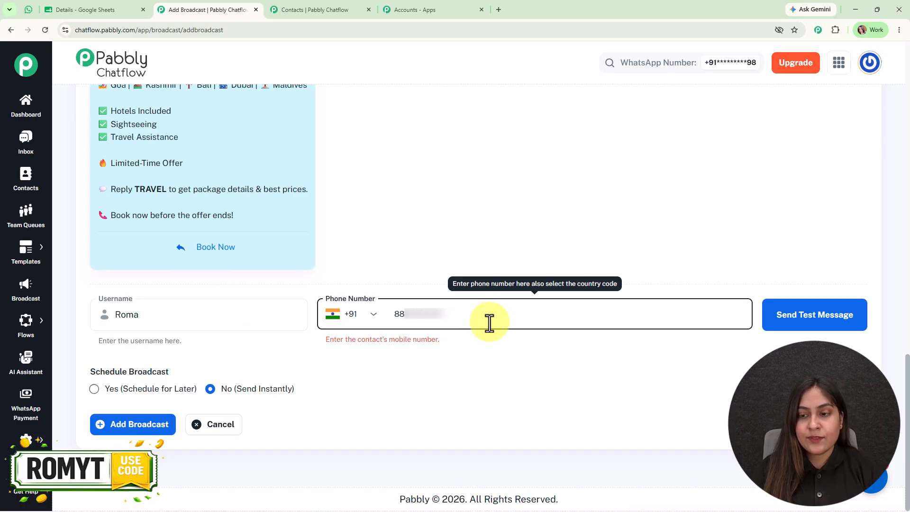
{"action": "left_click", "coordinate": [822, 320]}
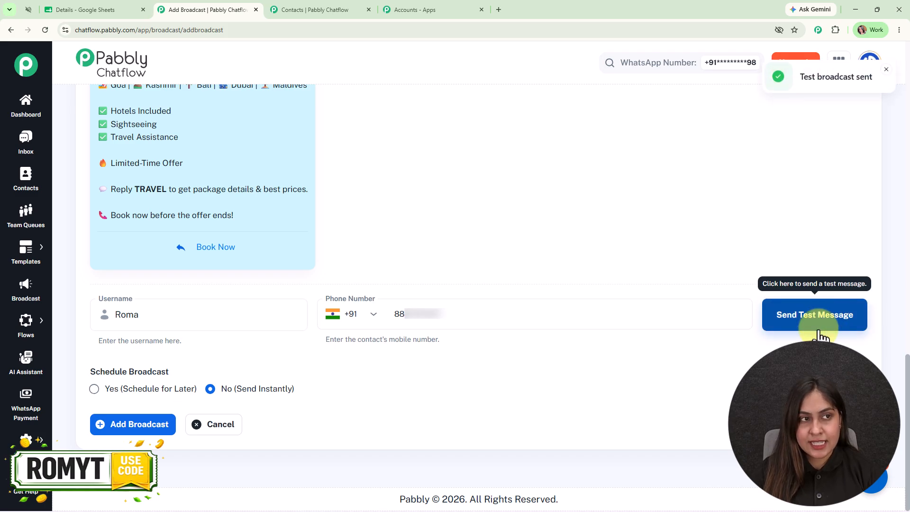
- Check the received test message in WhatsApp Web, then return to the broadcast form
{"action": "left_click", "coordinate": [28, 2]}
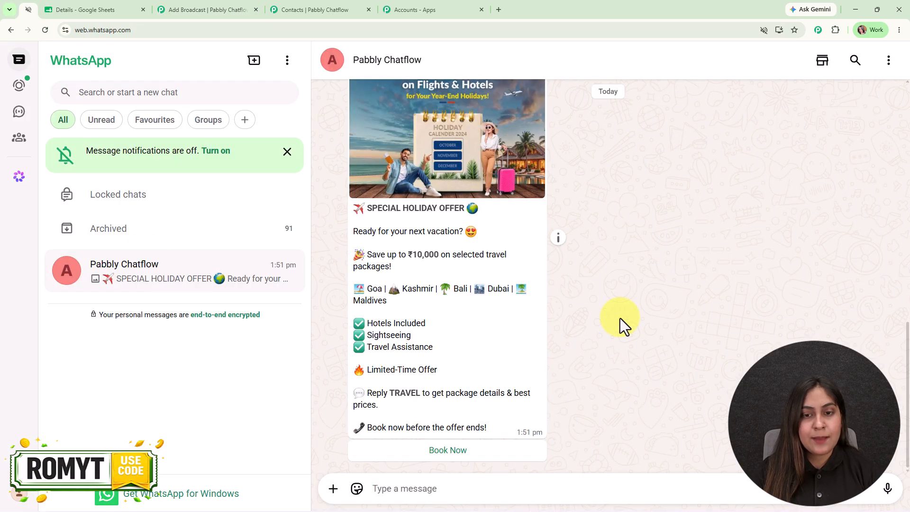
{"action": "scroll", "coordinate": [649, 304], "scroll_direction": "down", "scroll_amount": 6}
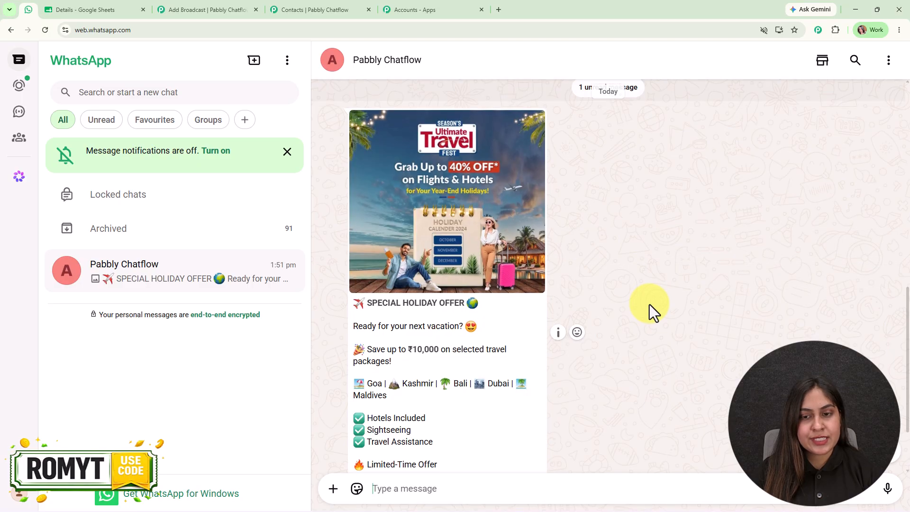
{"action": "scroll", "coordinate": [648, 304], "scroll_direction": "up", "scroll_amount": 12}
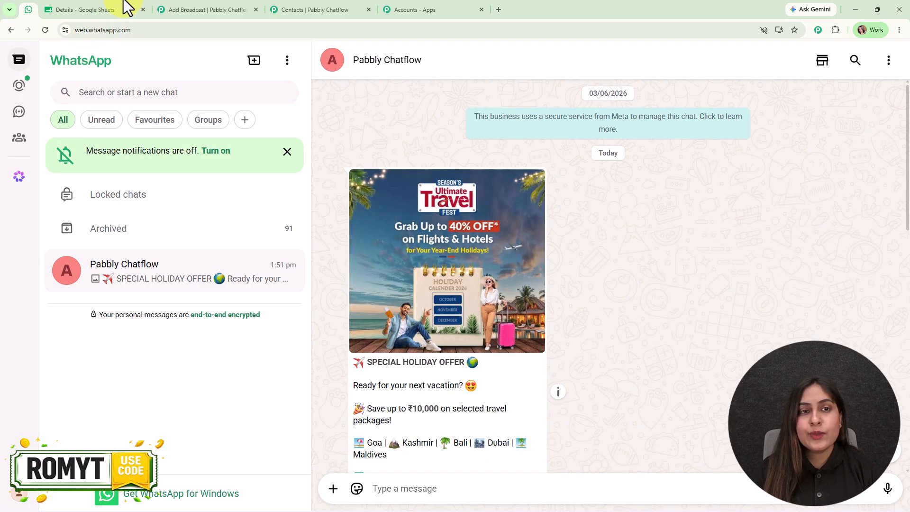
{"action": "left_click", "coordinate": [207, 6]}
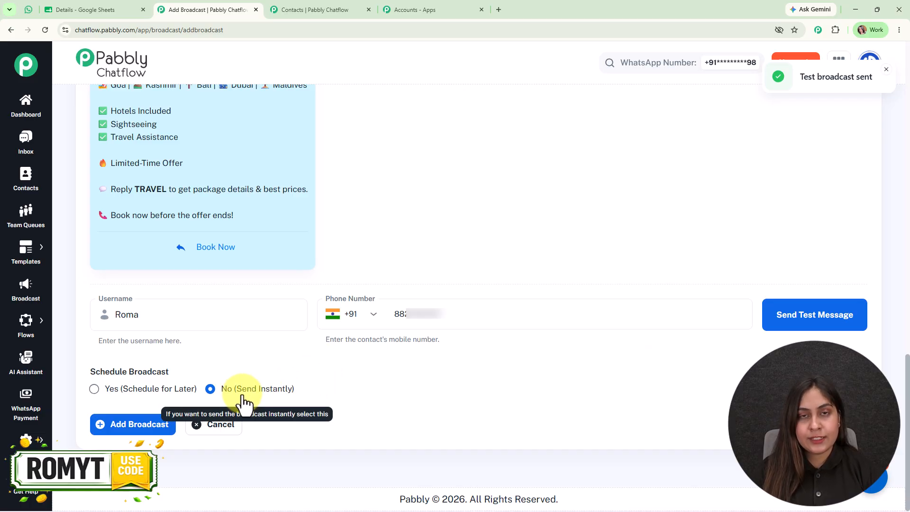
- Schedule the broadcast for later at 07/31/2026 01:00 PM and add the broadcast
{"action": "left_click", "coordinate": [106, 394]}
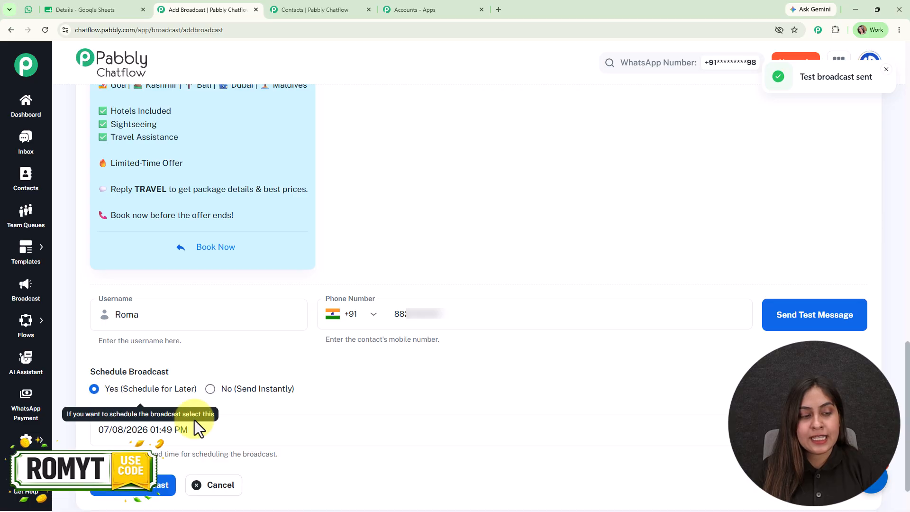
{"action": "left_click", "coordinate": [289, 428]}
{"action": "left_click", "coordinate": [232, 323]}
{"action": "left_click", "coordinate": [330, 178]}
{"action": "left_click", "coordinate": [346, 389]}
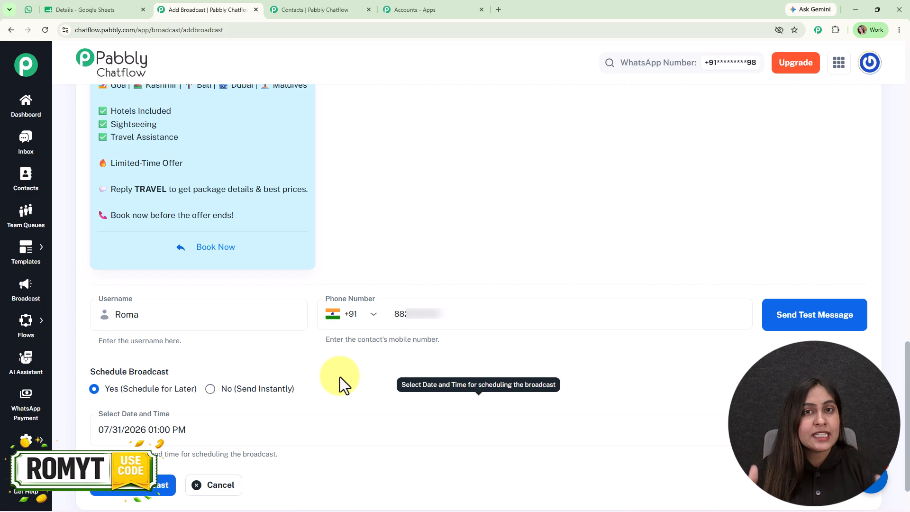
{"action": "left_click", "coordinate": [132, 500]}
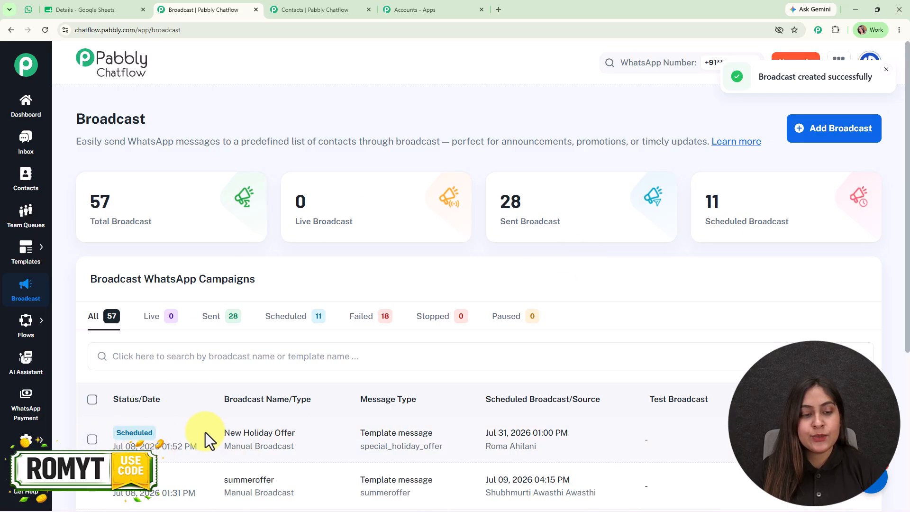
- Filter the campaigns to sent broadcasts and open a sent broadcast's report to review its delivery statistics
{"action": "left_click", "coordinate": [225, 317]}
{"action": "scroll", "coordinate": [626, 335], "scroll_direction": "down", "scroll_amount": 3}
{"action": "left_click", "coordinate": [825, 361]}
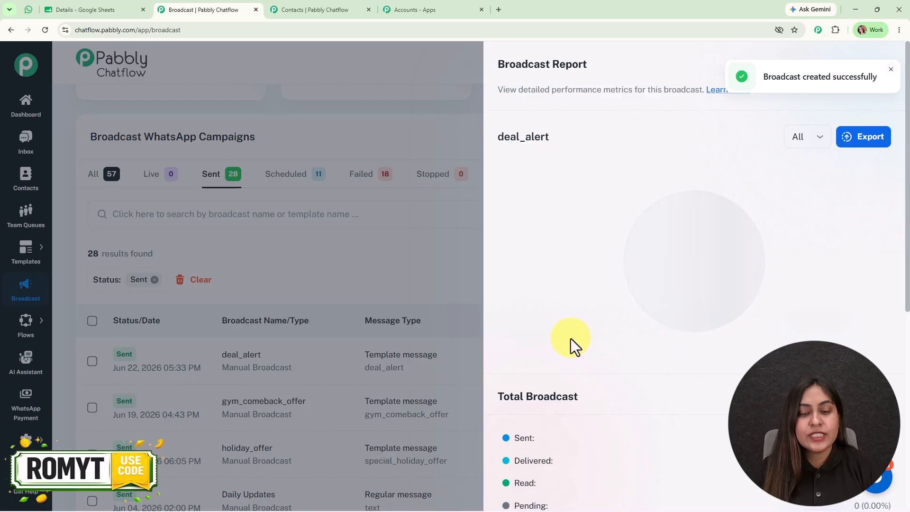
{"action": "scroll", "coordinate": [570, 339], "scroll_direction": "down", "scroll_amount": 5}
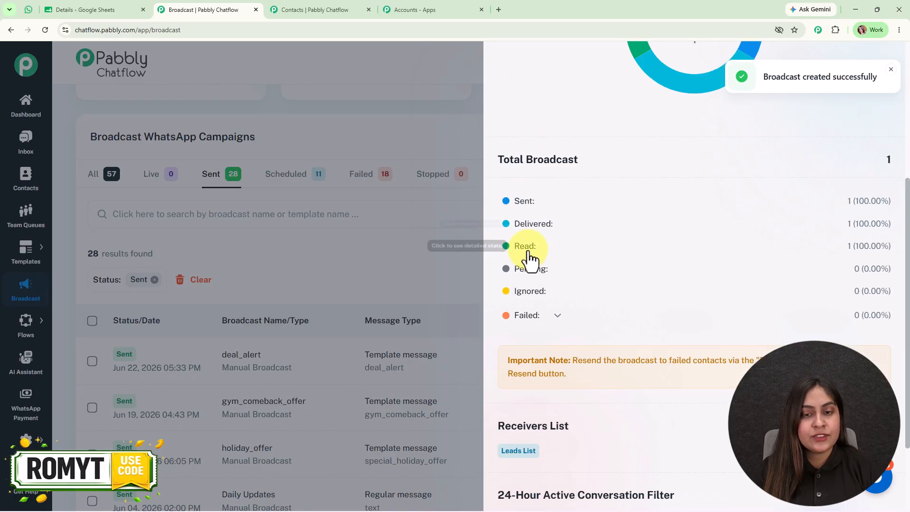
{"action": "scroll", "coordinate": [536, 317], "scroll_direction": "down", "scroll_amount": 3}
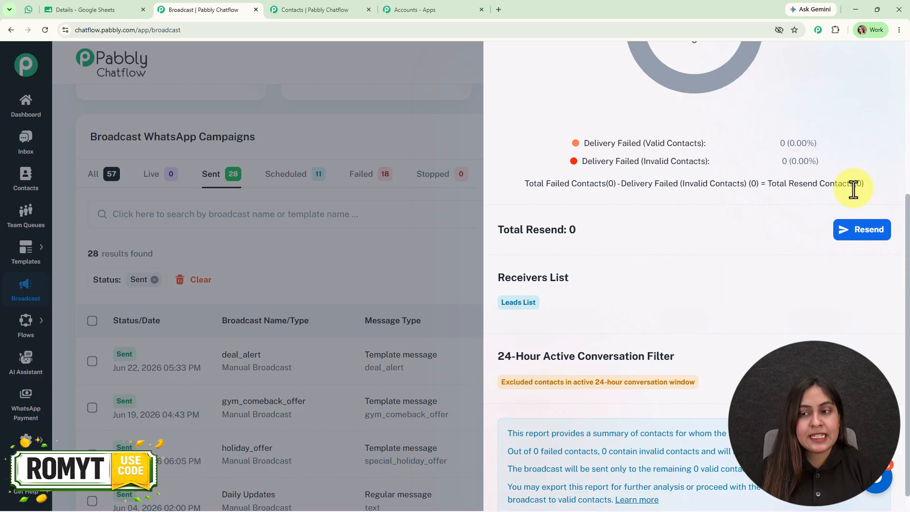
{"action": "scroll", "coordinate": [879, 313], "scroll_direction": "up", "scroll_amount": 4}
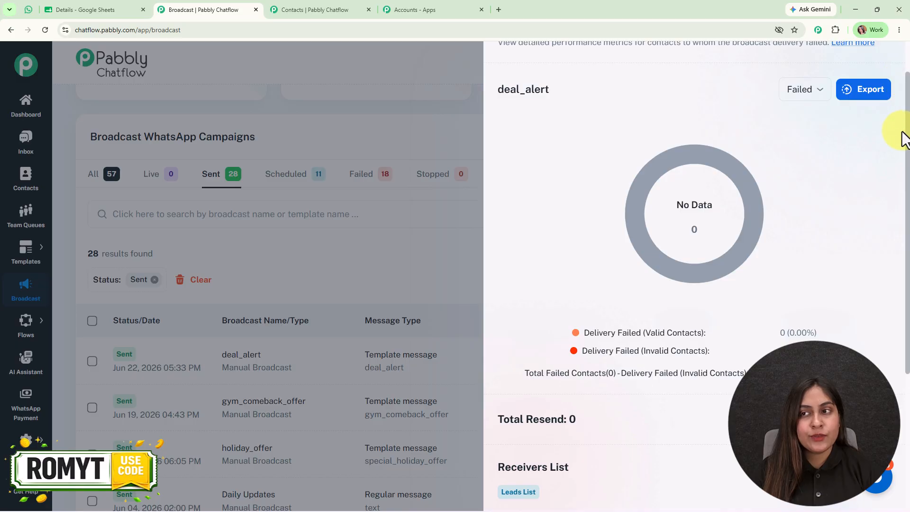
{"action": "scroll", "coordinate": [904, 123], "scroll_direction": "up", "scroll_amount": 1}
{"action": "left_click", "coordinate": [883, 62]}
{"action": "scroll", "coordinate": [664, 297], "scroll_direction": "up", "scroll_amount": 3}
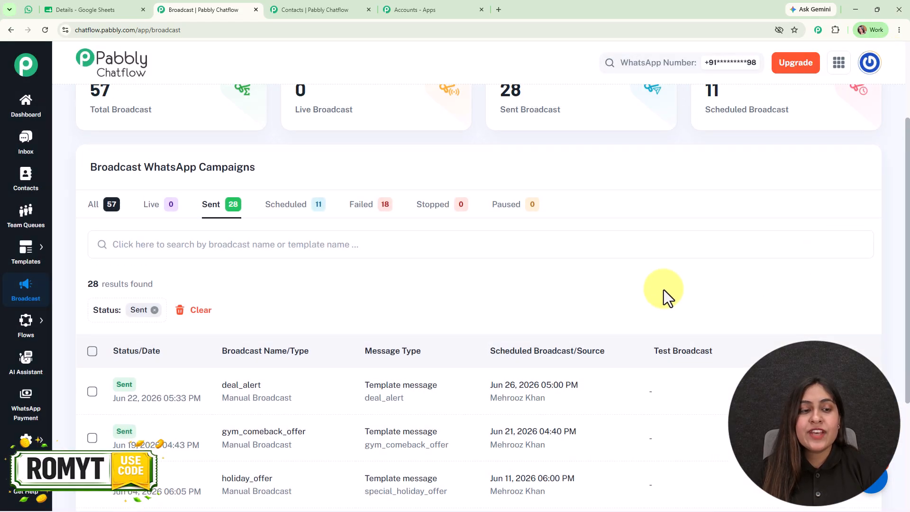